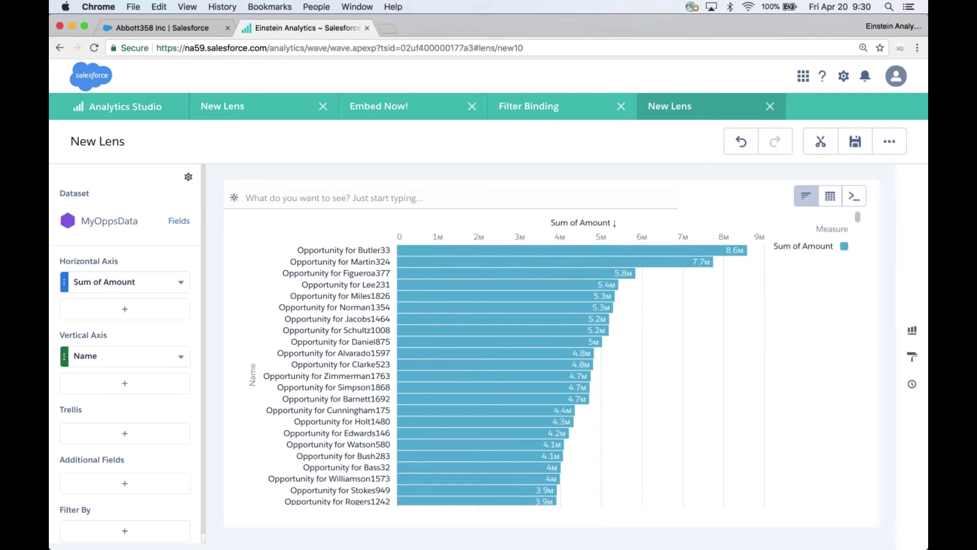
# Close the New Lens, Filter Binding, Embed Now! and remaining New Lens tabs
pyautogui.click(770, 106)
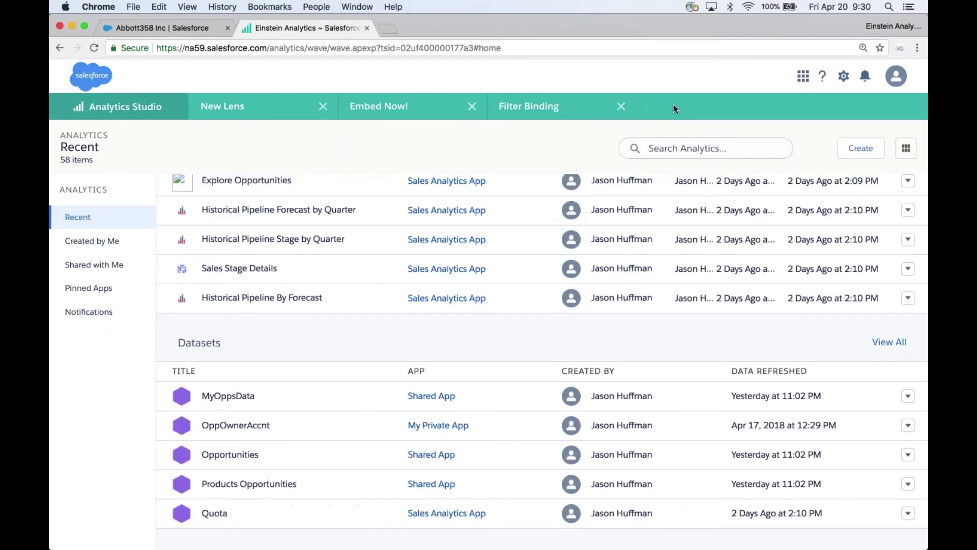
pyautogui.click(621, 106)
pyautogui.click(472, 105)
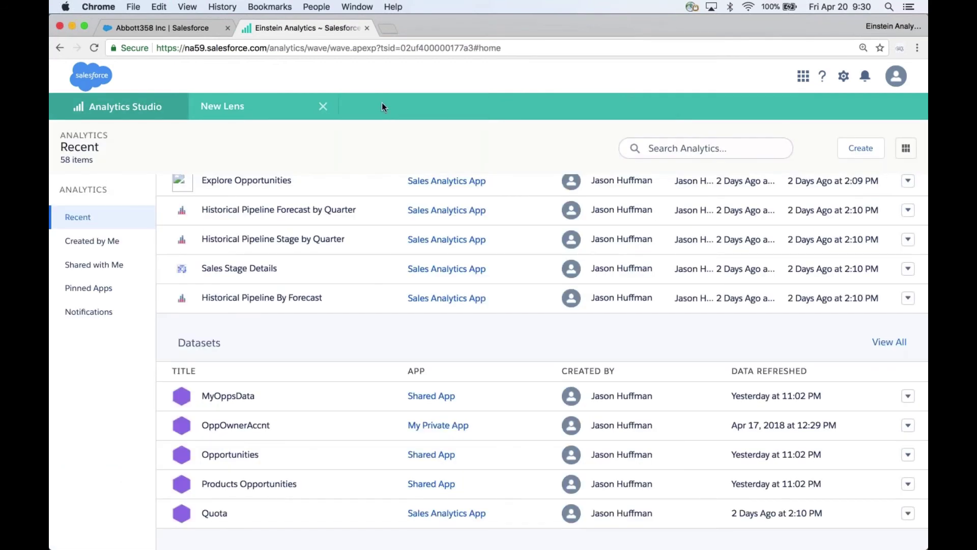
pyautogui.click(323, 106)
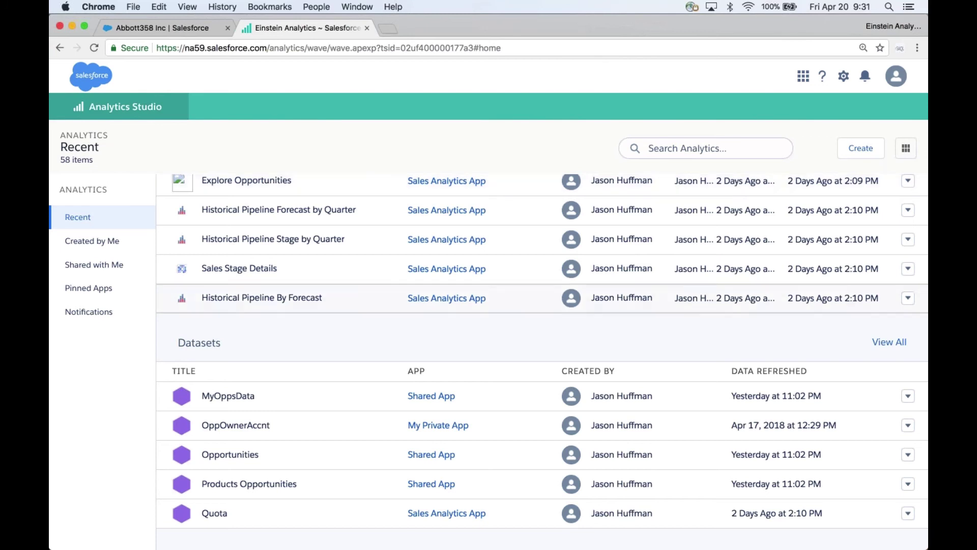
# Build a MyOppsData lens charting Sum of Amount grouped by AccountId.Industry
pyautogui.click(237, 407)
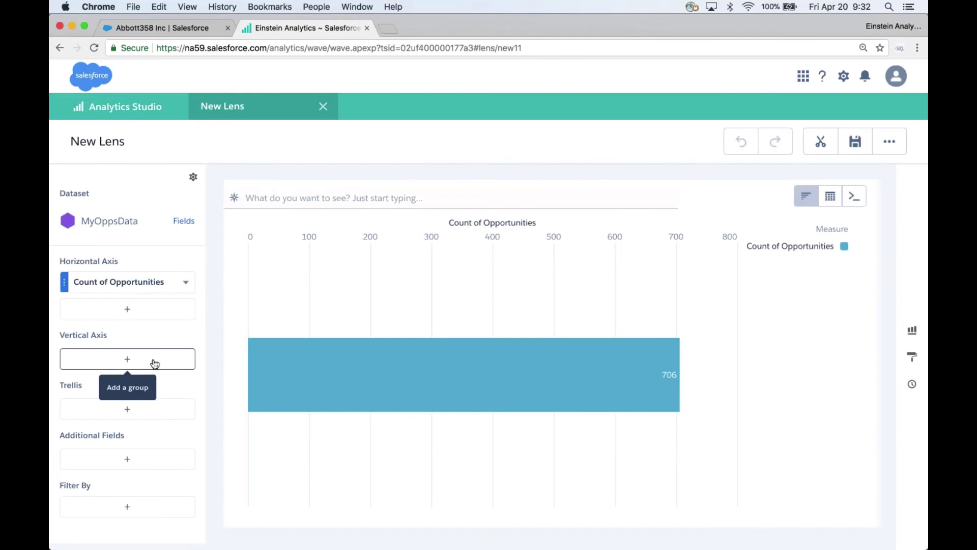
pyautogui.click(161, 283)
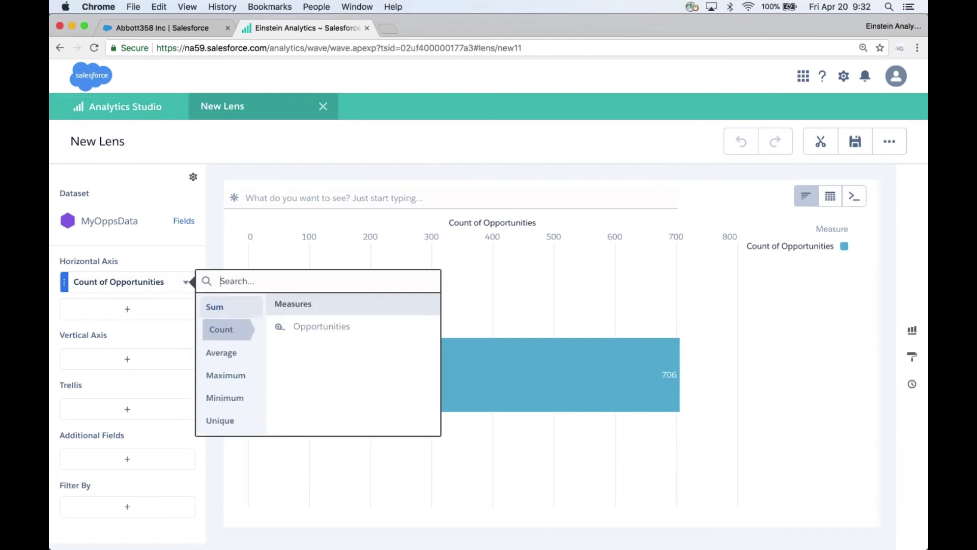
pyautogui.click(232, 307)
pyautogui.click(294, 327)
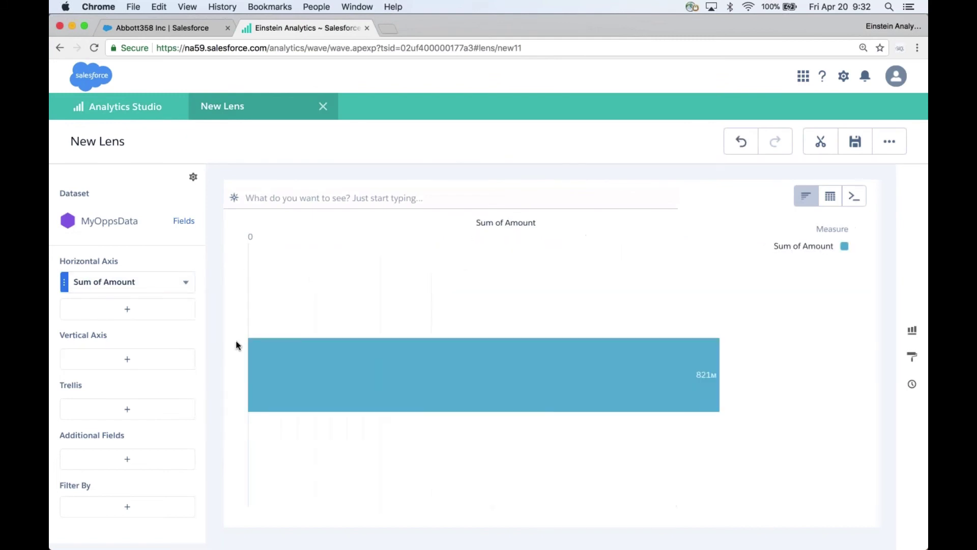
pyautogui.click(148, 360)
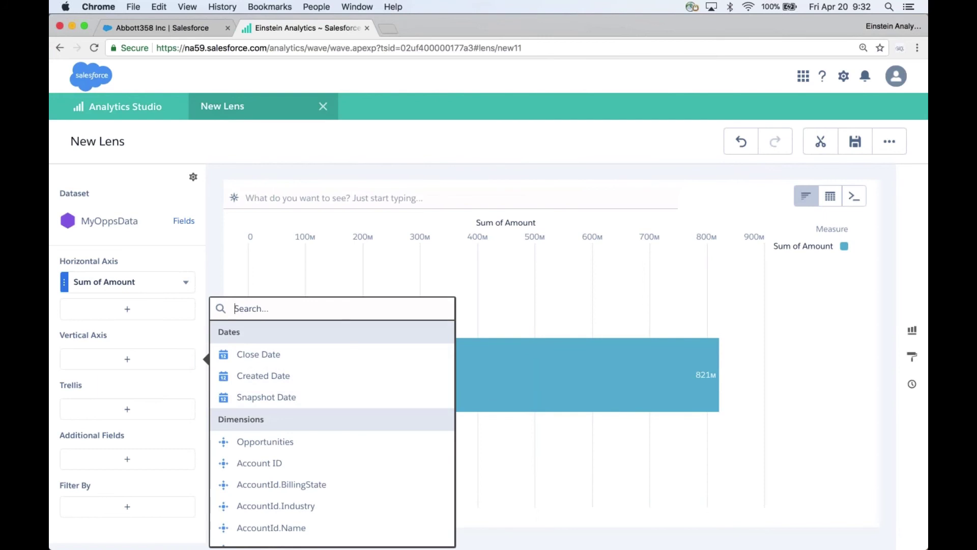
pyautogui.click(309, 506)
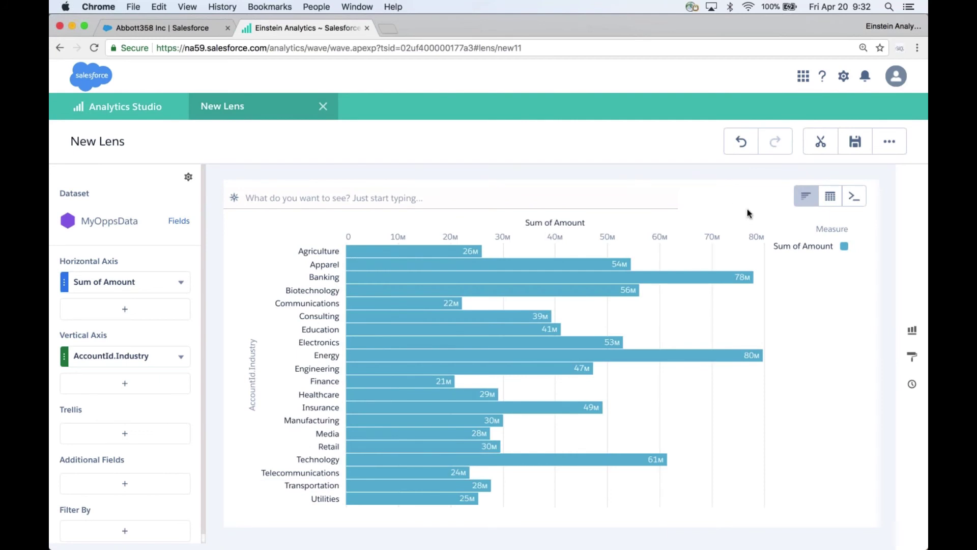
# Show the chart's SAQL query and copy the AccountId.Industry field name
pyautogui.click(860, 199)
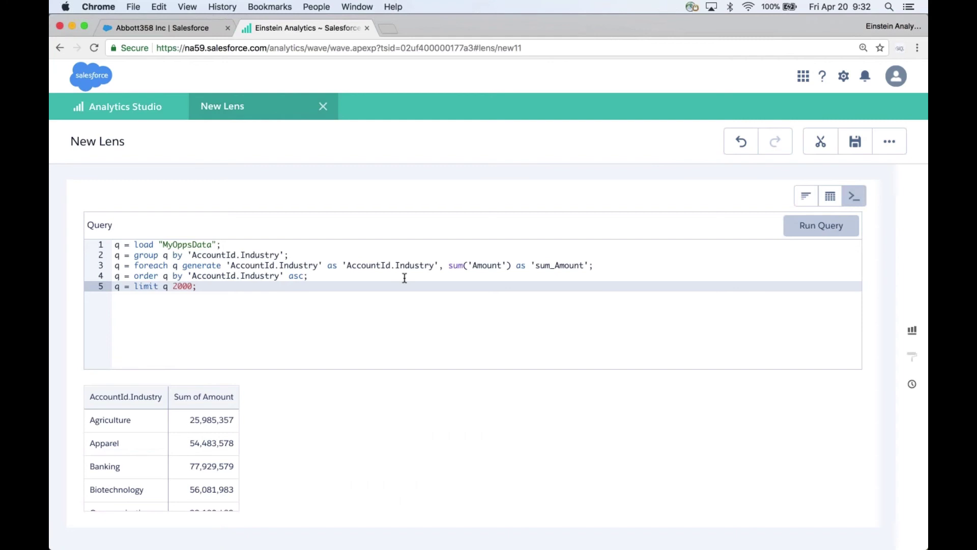
pyautogui.moveTo(347, 264); pyautogui.dragTo(437, 265)
pyautogui.press('super+c')
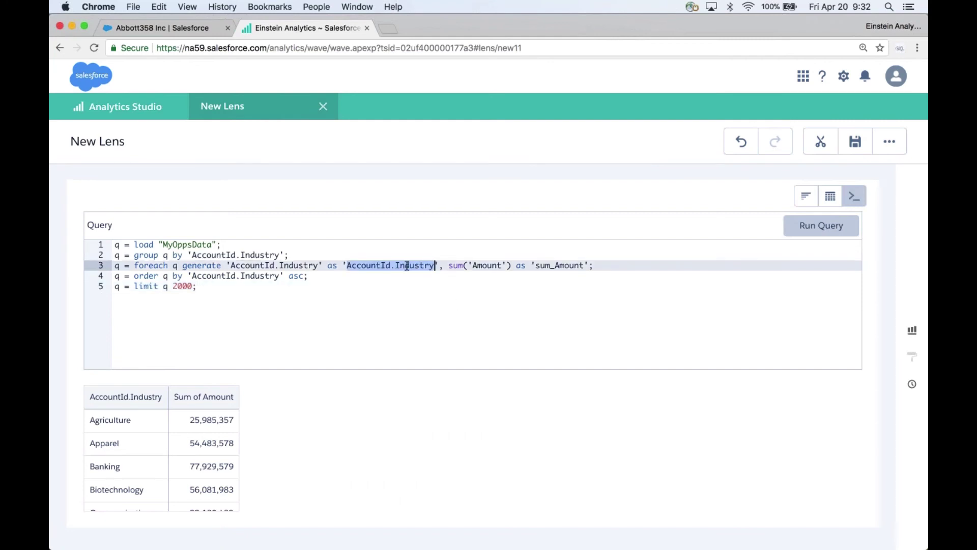
pyautogui.press('super+Tab')
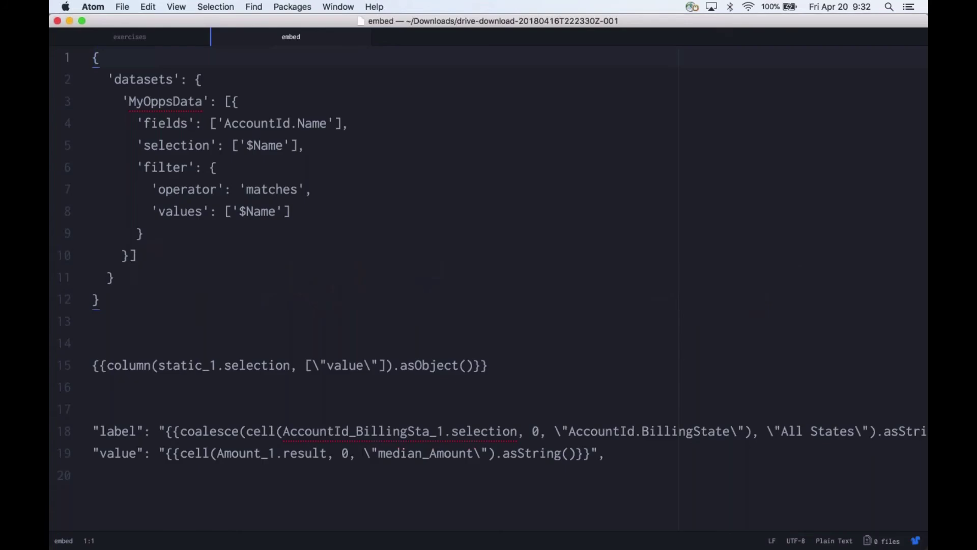
# Paste AccountId.Industry on a new line below the JSON block in Atom's embed notes
pyautogui.click(160, 322)
pyautogui.press('Return')
pyautogui.press('Return')
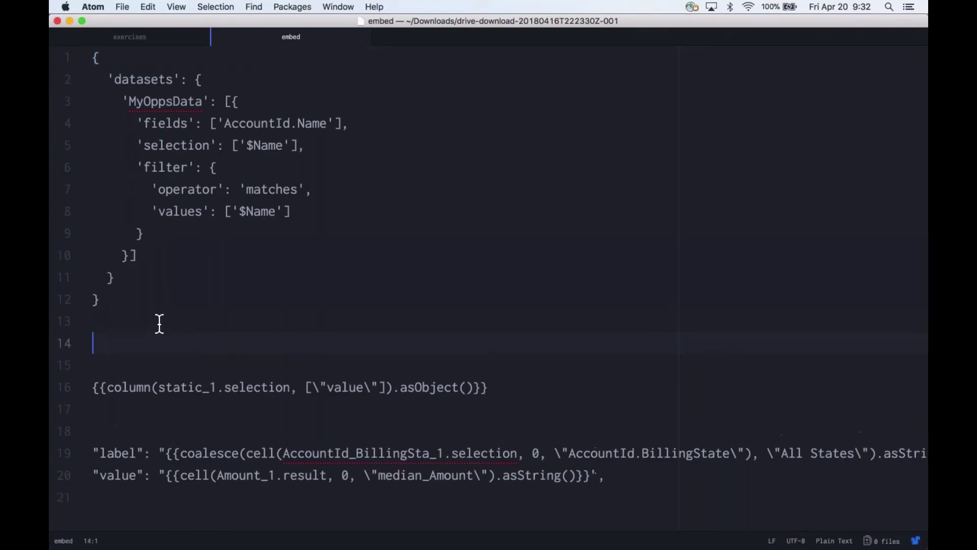
pyautogui.press('super+v')
pyautogui.press('Return')
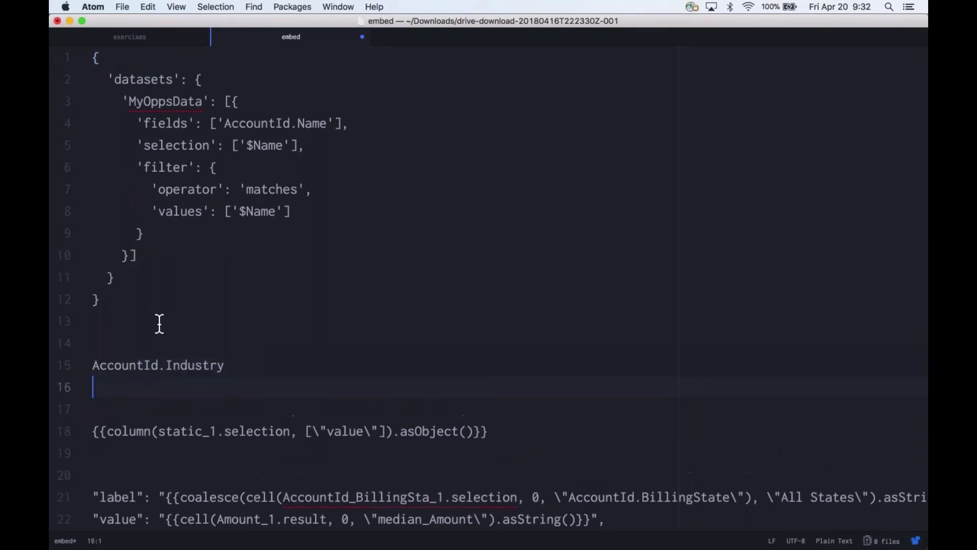
pyautogui.press('super+Tab')
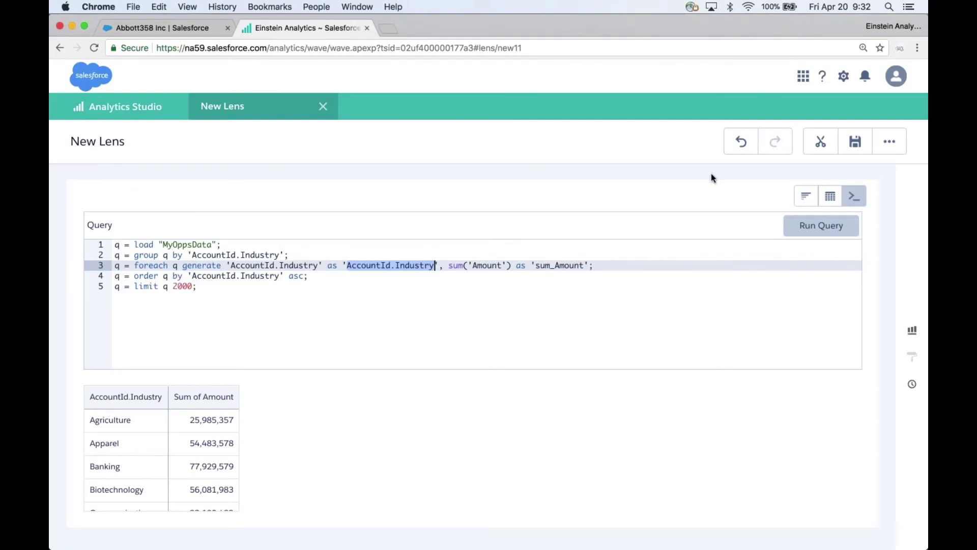
# Regroup the Sum of Amount chart by AccountId.Type instead of Industry
pyautogui.click(746, 145)
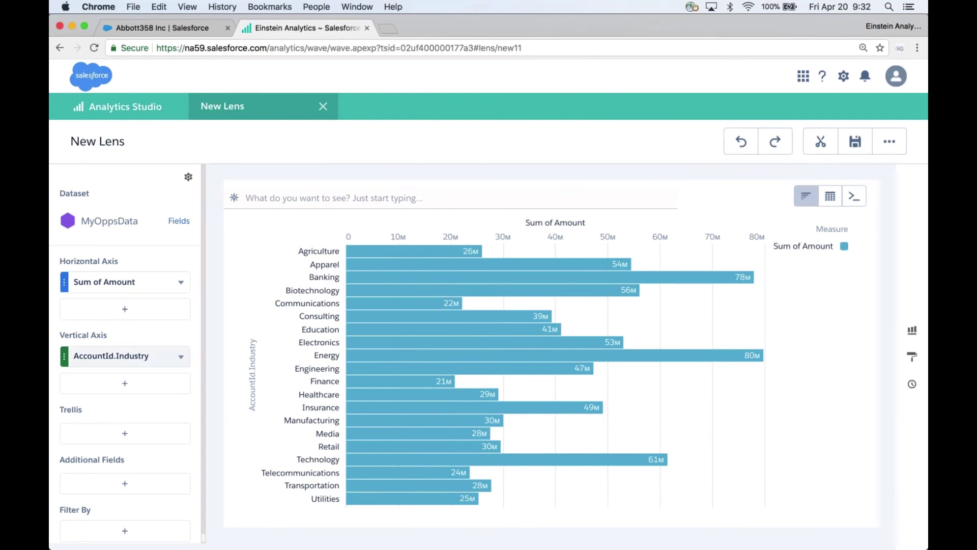
pyautogui.click(141, 357)
pyautogui.write('type')
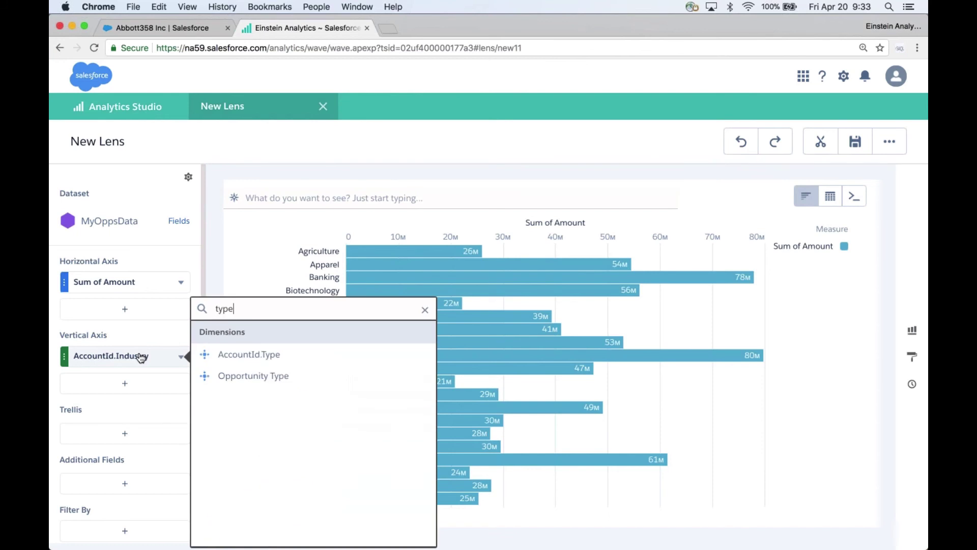
pyautogui.click(246, 355)
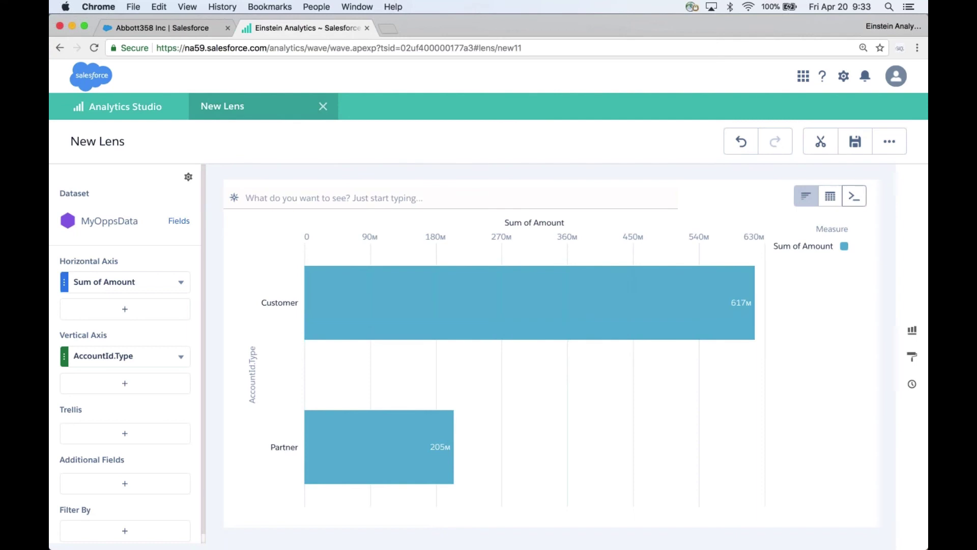
# Show the new SAQL query and copy the AccountId.Type field name
pyautogui.click(853, 199)
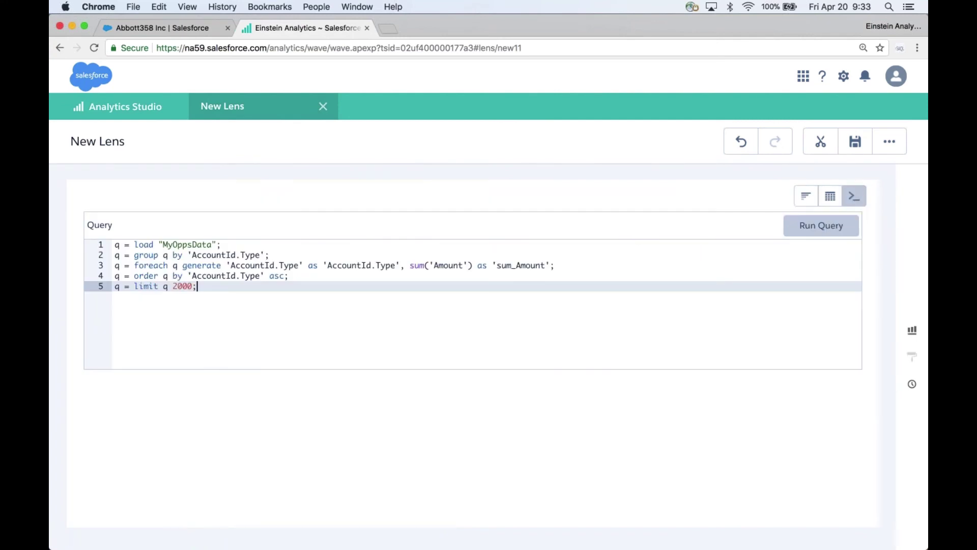
pyautogui.click(395, 266)
pyautogui.moveTo(395, 265); pyautogui.dragTo(328, 263)
pyautogui.press('super+c')
pyautogui.press('super+Tab')
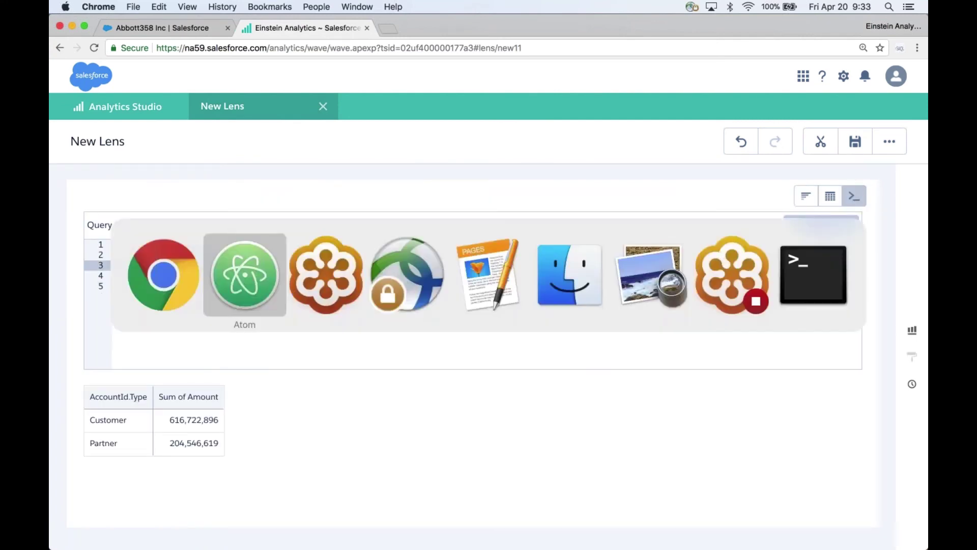
# Paste AccountId.Type under AccountId.Industry in Atom's notes and return to the lens
pyautogui.press('super+v')
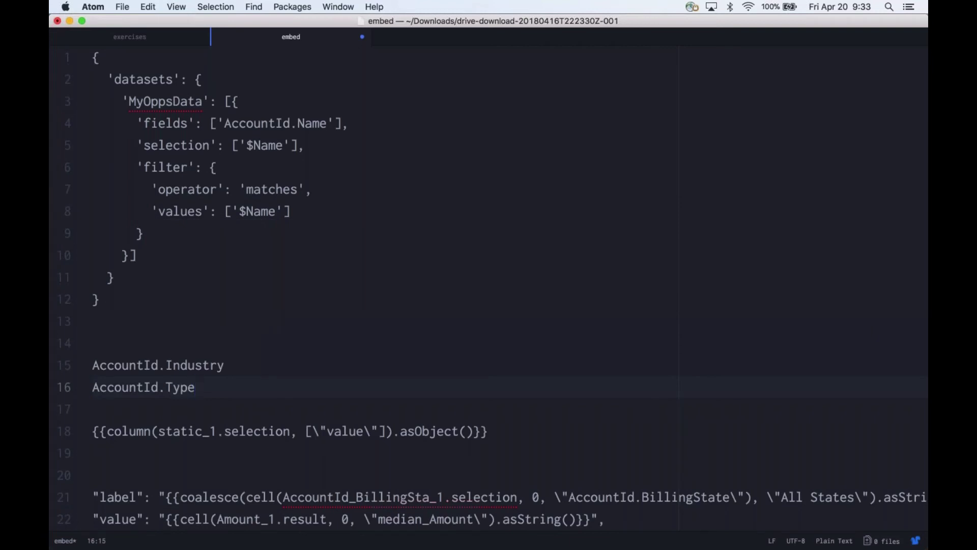
pyautogui.press('super+Tab')
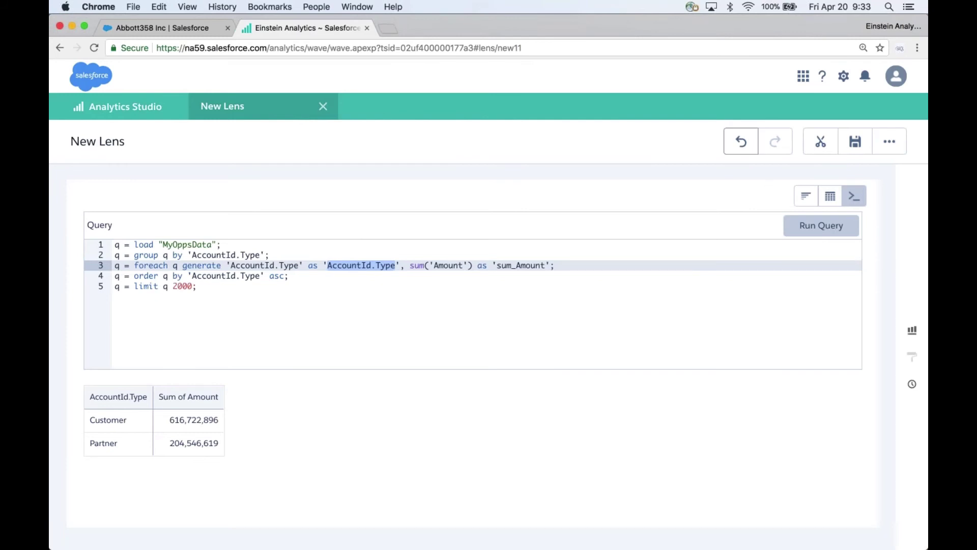
# Clip the Sum of Amount by AccountId.Type chart into a new dashboard and drag it onto the canvas
pyautogui.click(741, 141)
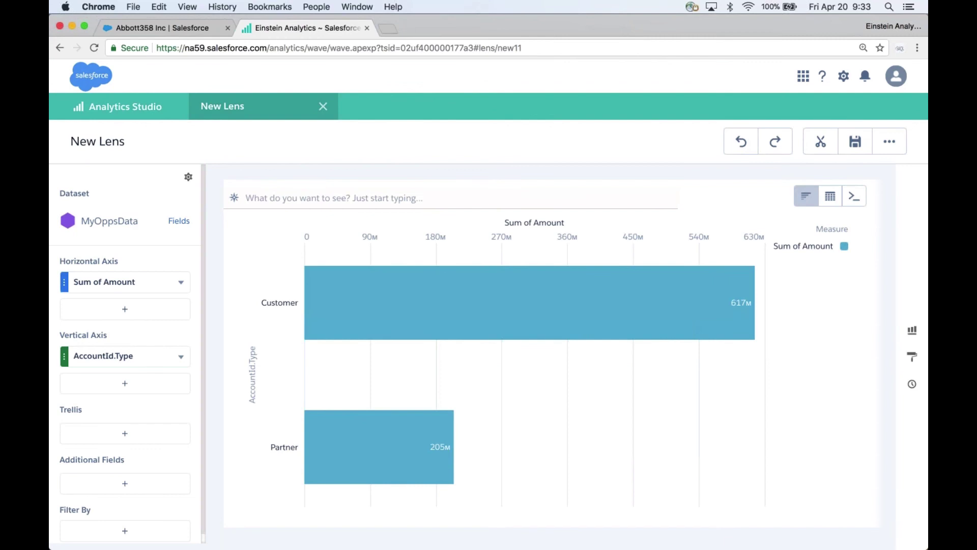
pyautogui.click(821, 143)
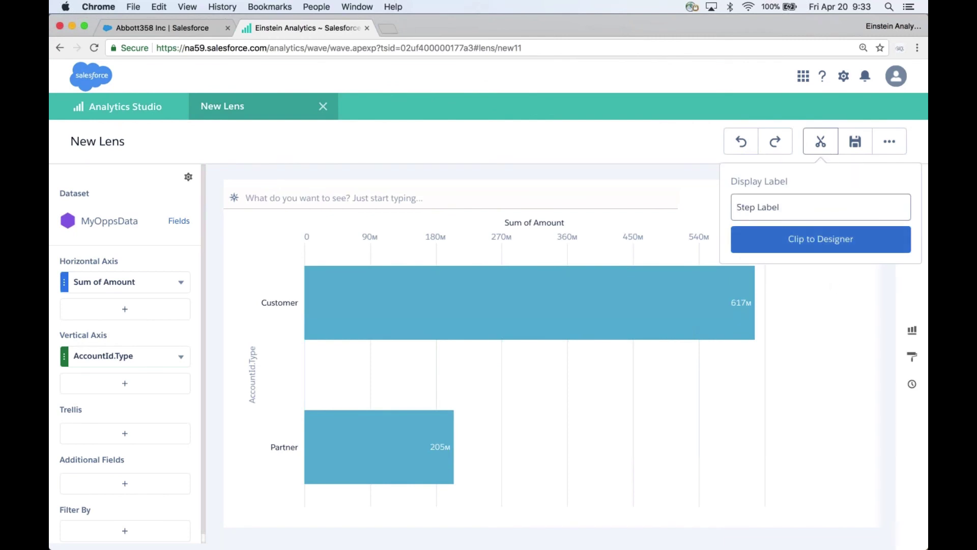
pyautogui.click(854, 243)
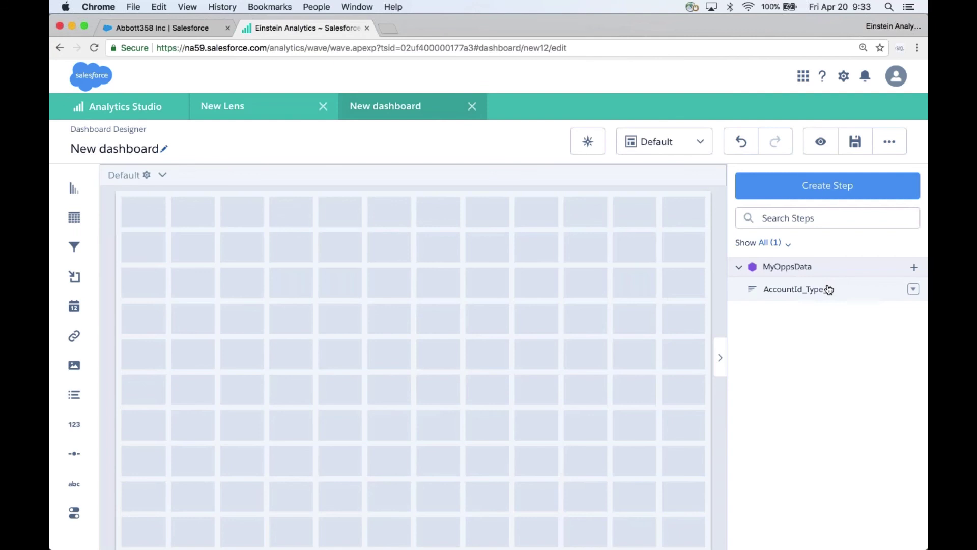
pyautogui.moveTo(835, 291); pyautogui.dragTo(604, 476)
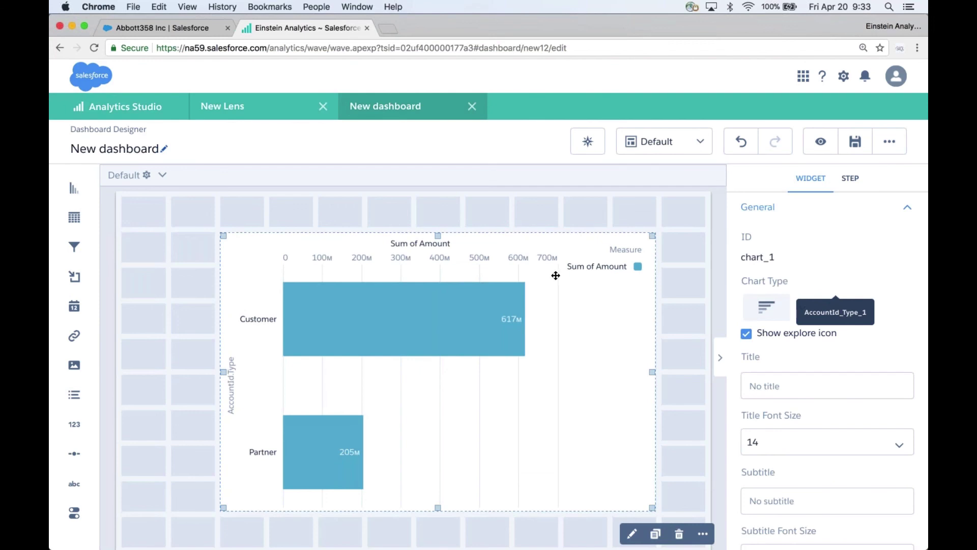
# Deselect the AccountId_Type_1 chart, check the saved field names in Atom, and start a new step
pyautogui.click(718, 307)
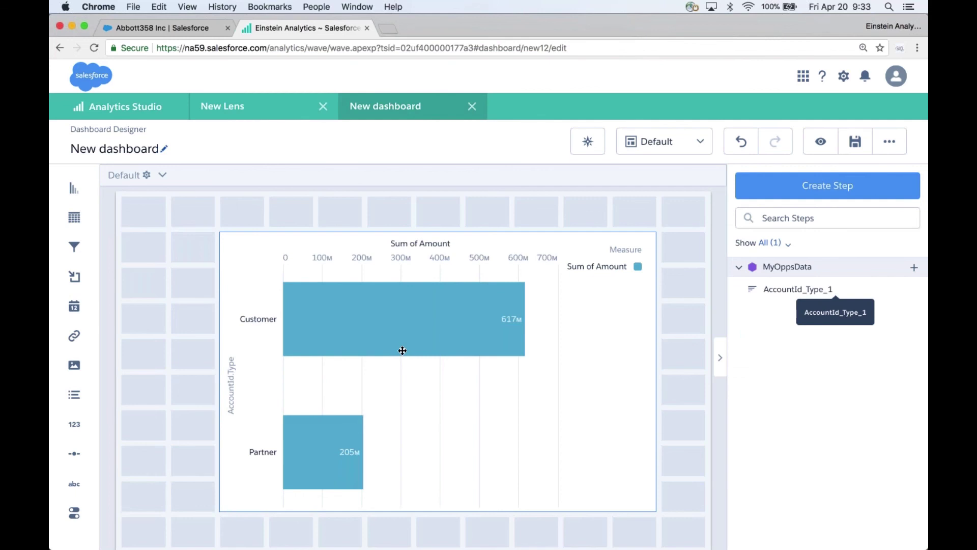
pyautogui.press('super+Tab')
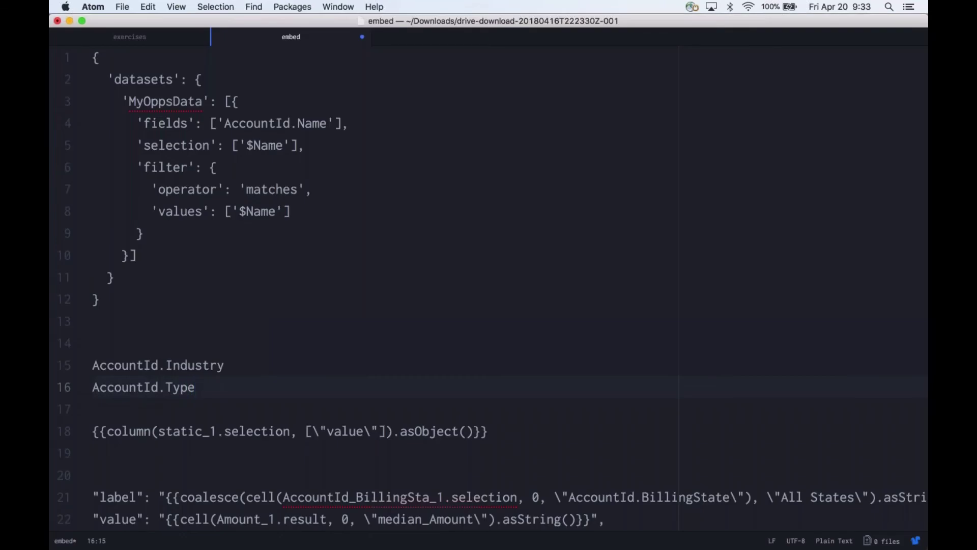
pyautogui.press('super+Tab')
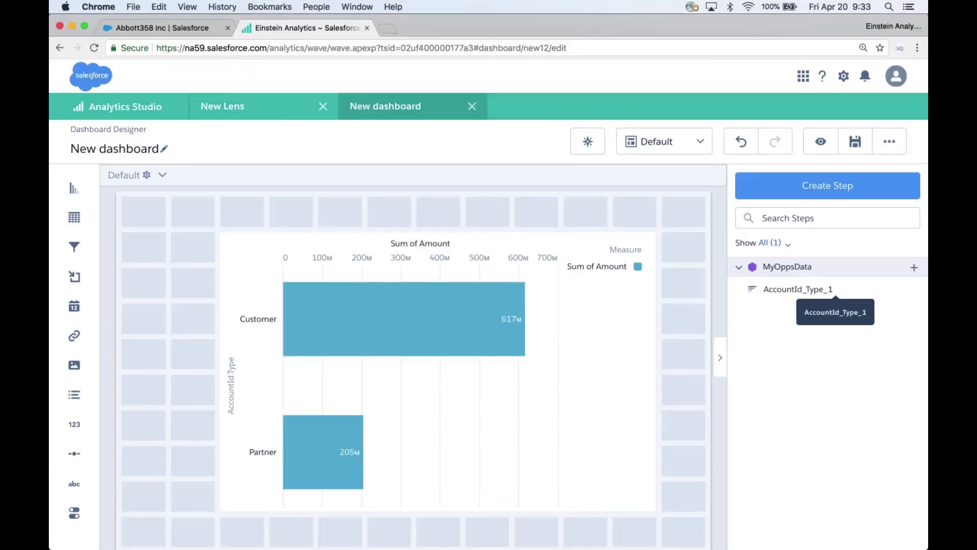
pyautogui.click(832, 189)
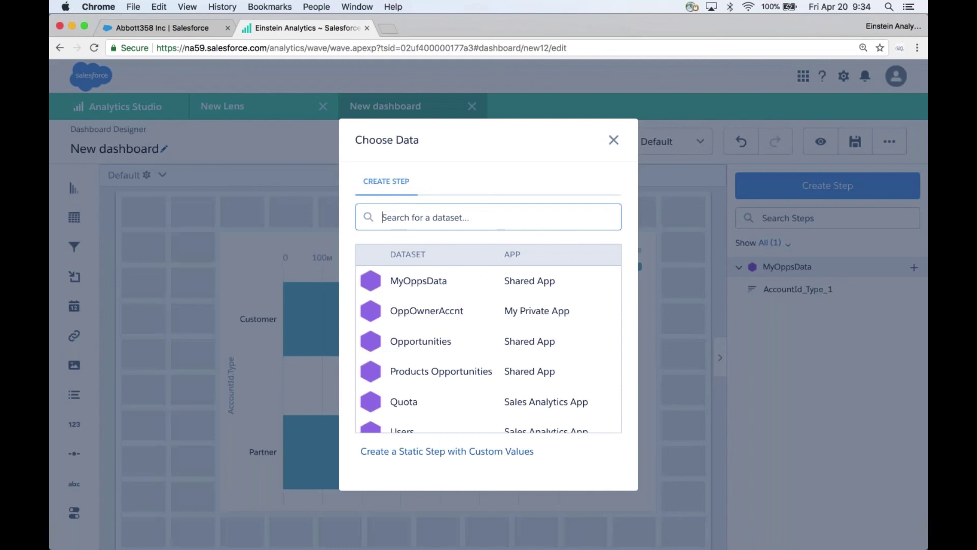
# Start a static step with custom values labelled 'Select Type'
pyautogui.click(489, 451)
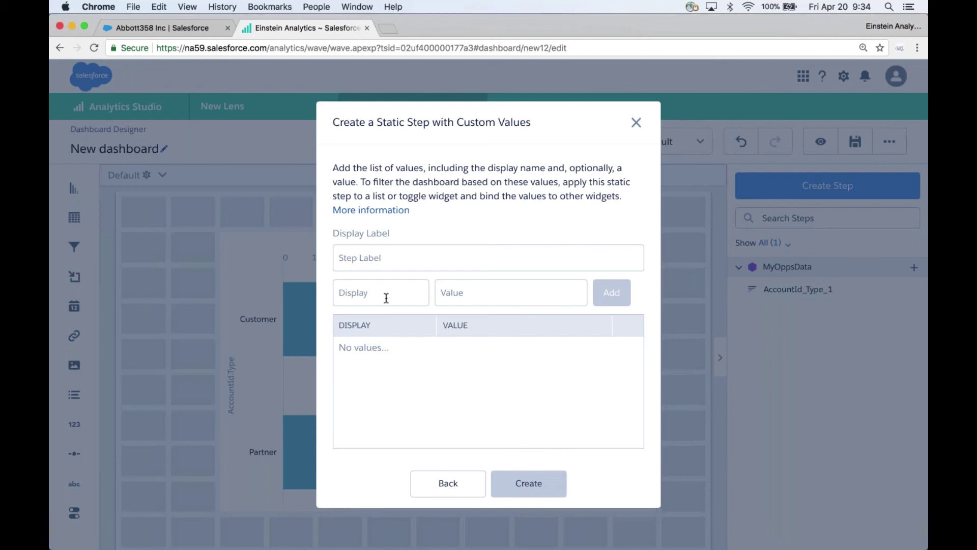
pyautogui.click(503, 252)
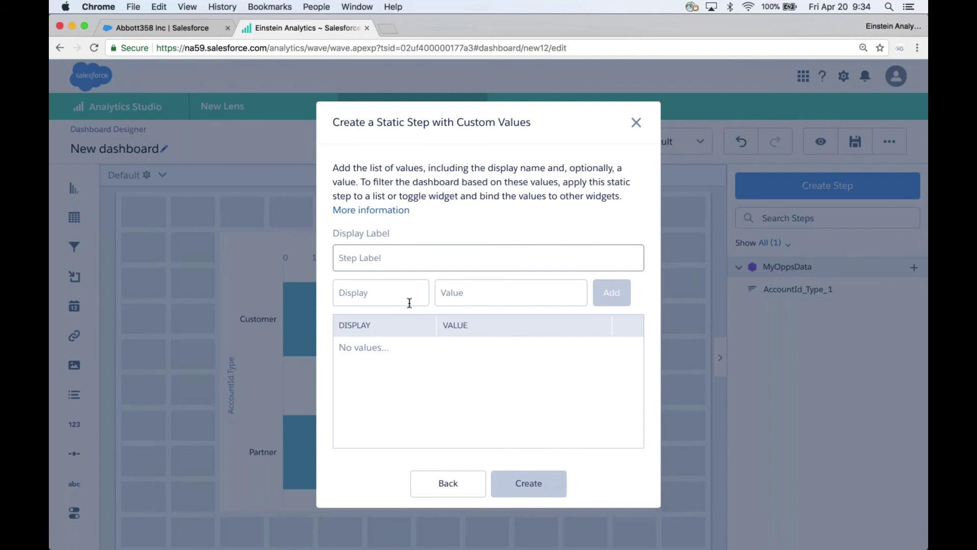
pyautogui.write('Select Type')
# Add the first value, display 'Industry', mapped to AccountId.Industry copied from Atom
pyautogui.click(389, 294)
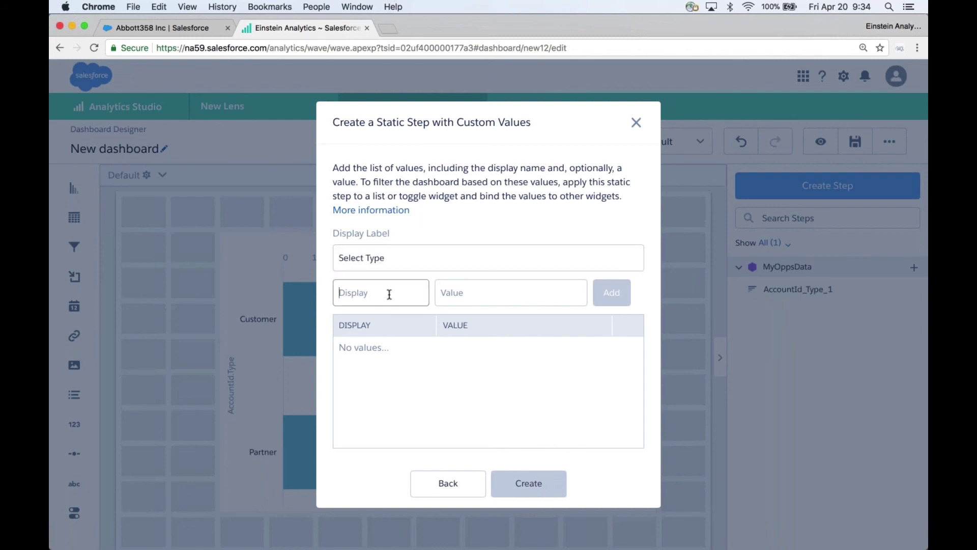
pyautogui.press('super+Tab')
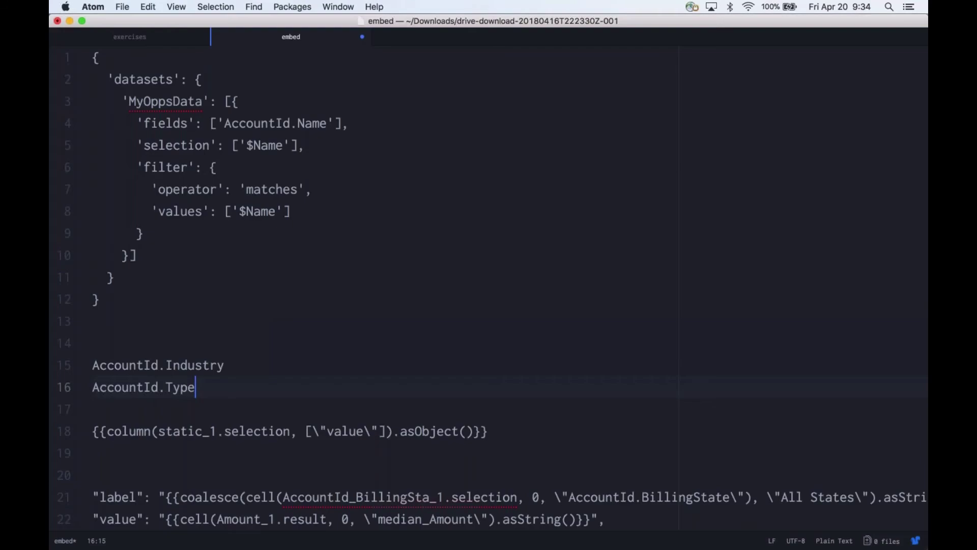
pyautogui.press('super+Left')
pyautogui.press('super+shift+Right')
pyautogui.press('super+c')
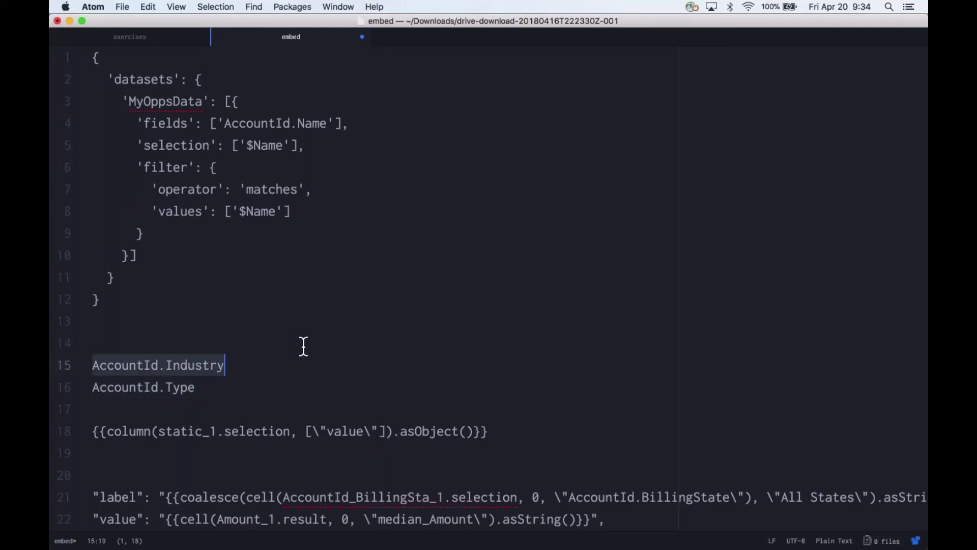
pyautogui.press('super+Tab')
pyautogui.write('In')
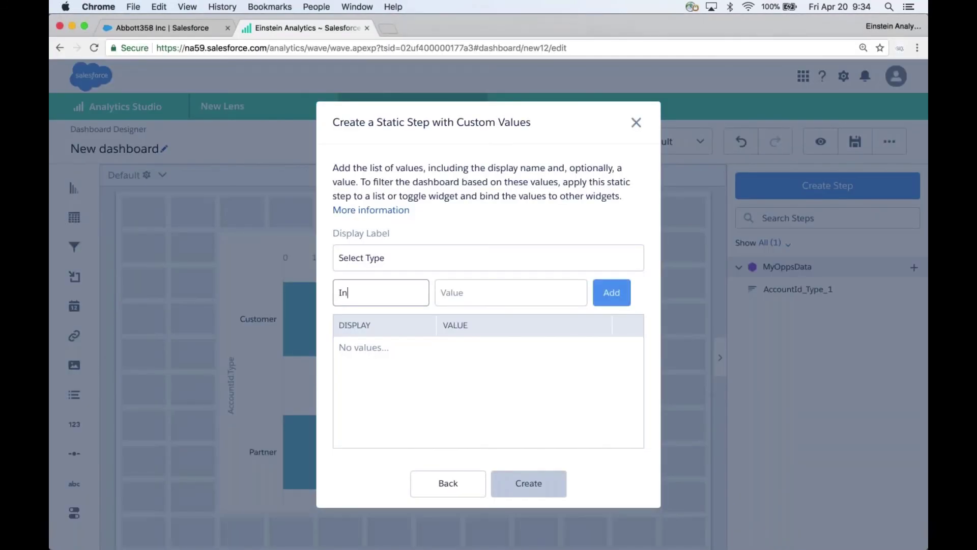
pyautogui.press('BackSpace')
pyautogui.press('BackSpace')
pyautogui.write('Industry')
pyautogui.press('Tab')
pyautogui.press('super+v')
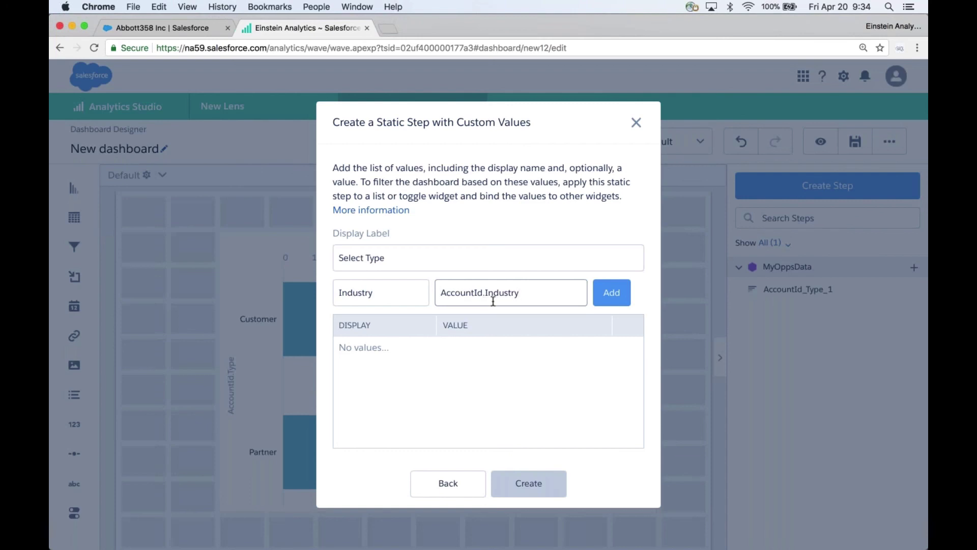
pyautogui.click(606, 291)
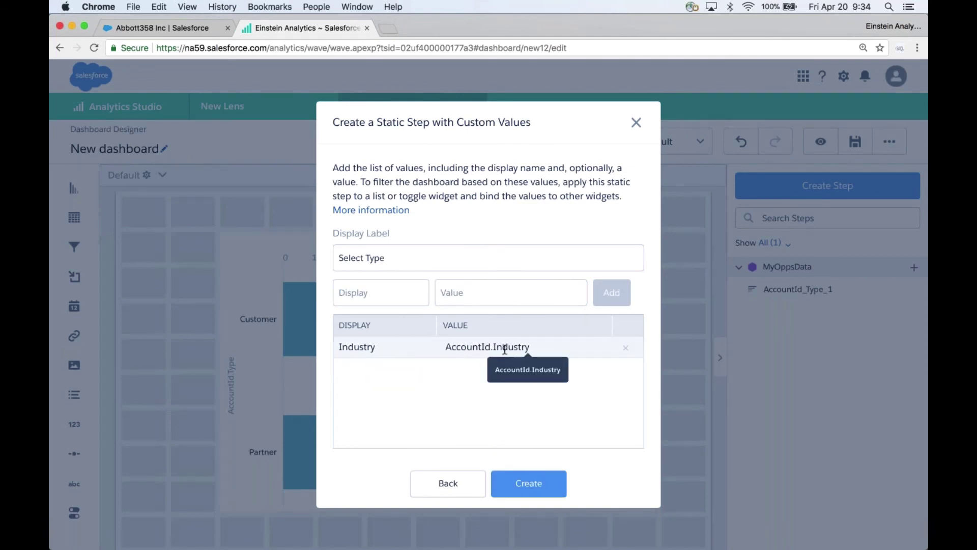
# Enter display 'Account Type' with value AccountId.Type copied from the Atom notes
pyautogui.press('super+Tab')
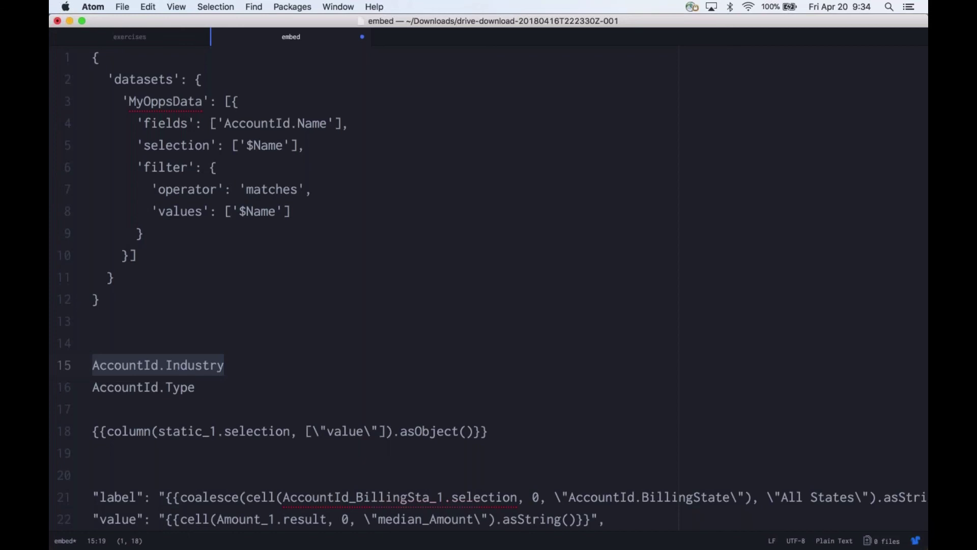
pyautogui.click(195, 386)
pyautogui.press('super+shift+Left')
pyautogui.press('super+c')
pyautogui.press('super+Tab')
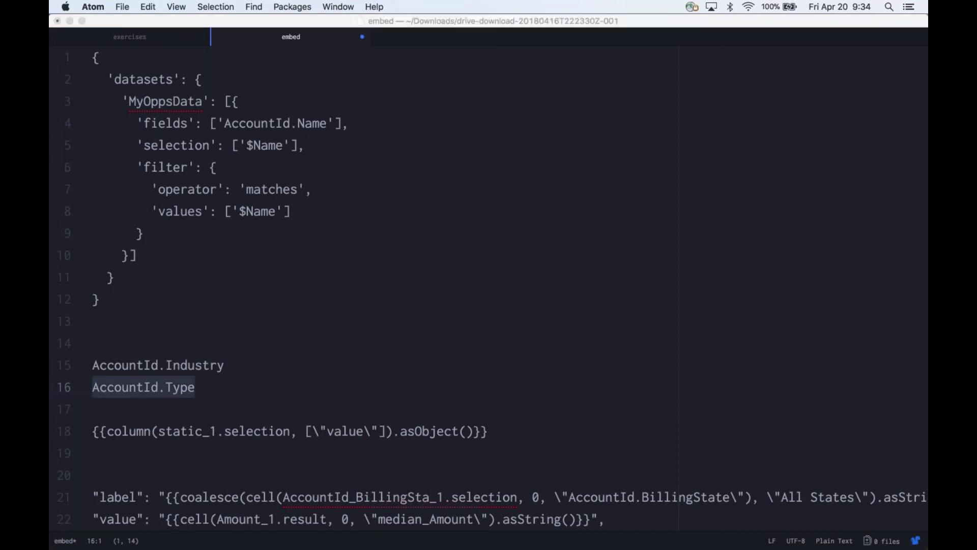
pyautogui.write('Account T')
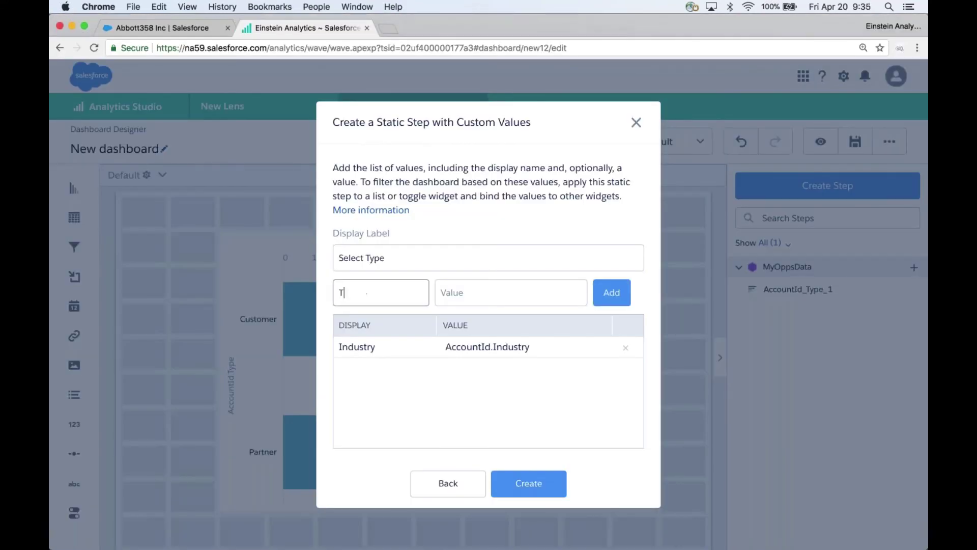
pyautogui.write('ype')
pyautogui.press('Tab')
pyautogui.press('super+v')
# Add Account Type as the second value, create the Select Type step, and drag it onto the dashboard
pyautogui.click(612, 292)
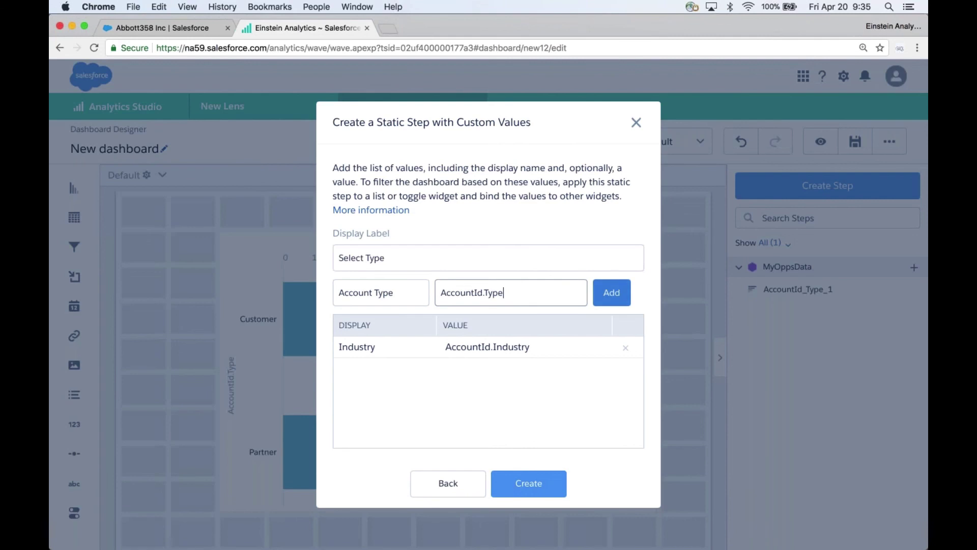
pyautogui.click(532, 480)
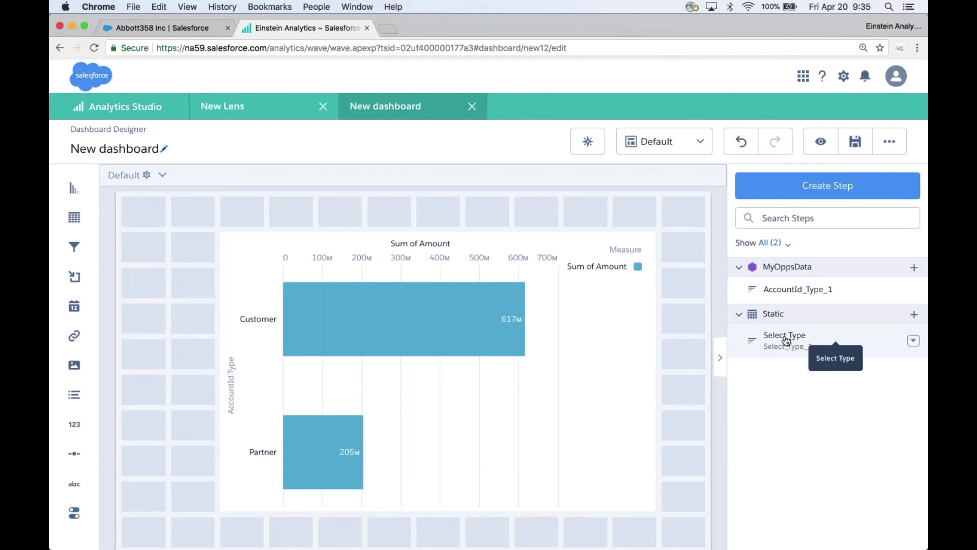
pyautogui.moveTo(785, 341); pyautogui.dragTo(555, 211)
# Discard the trial widgets and place Select Type as an Industry/Account Type toggle above the chart
pyautogui.press('Delete')
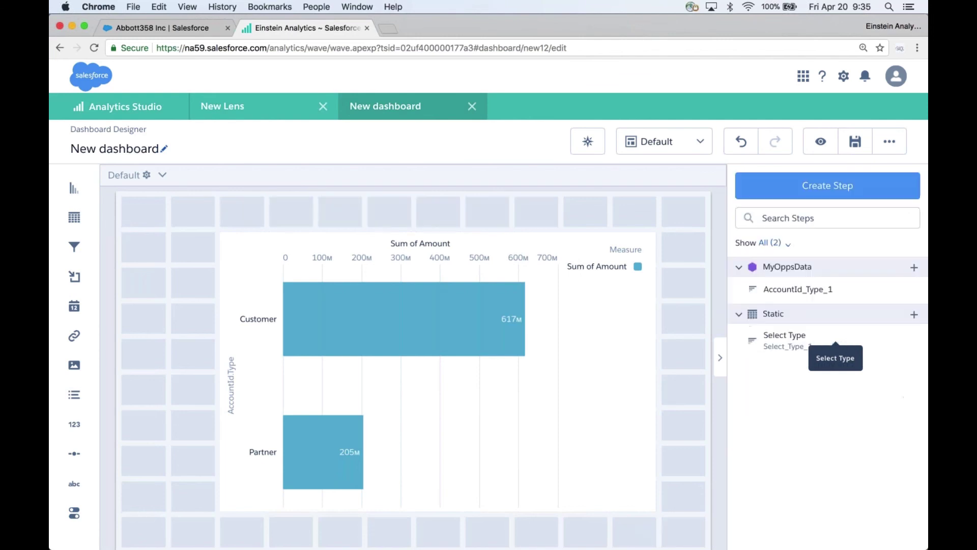
pyautogui.moveTo(74, 394); pyautogui.dragTo(150, 230)
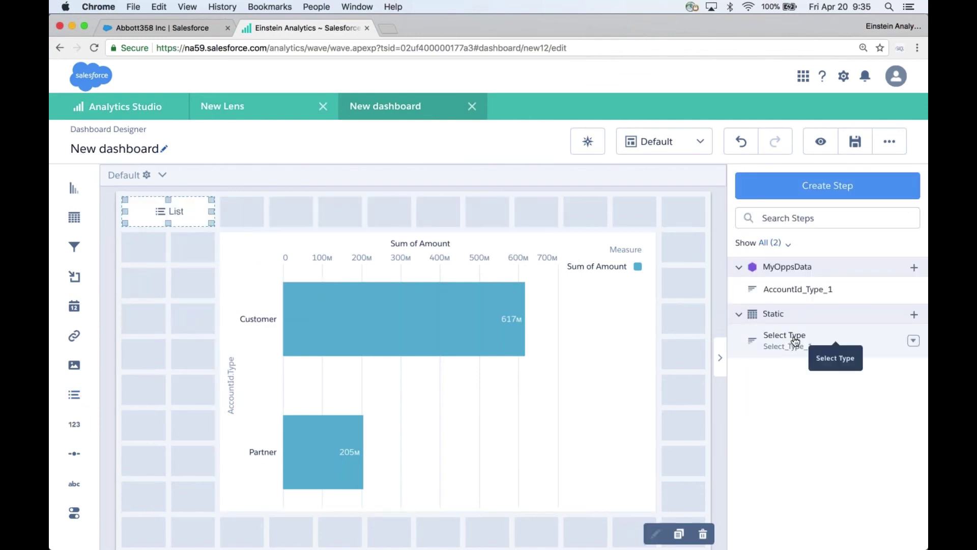
pyautogui.moveTo(797, 339); pyautogui.dragTo(190, 224)
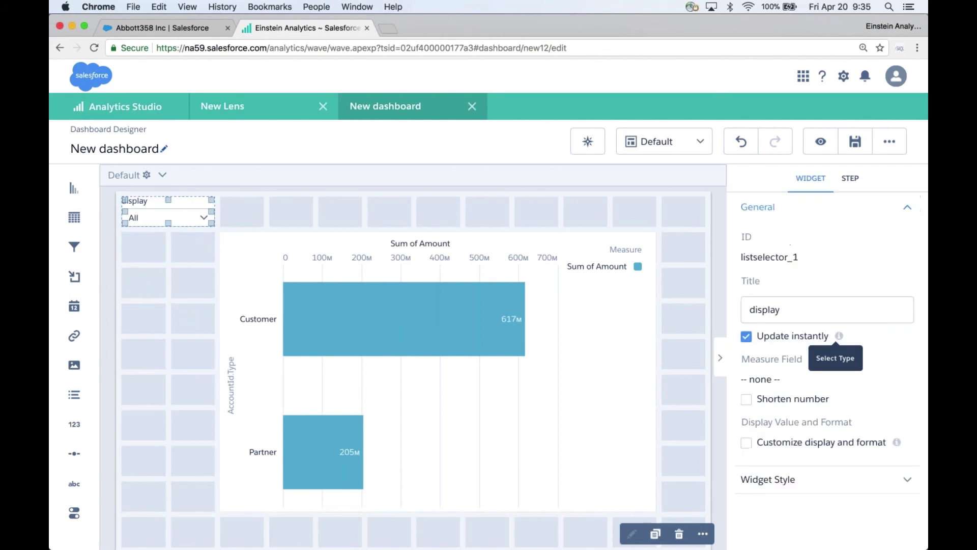
pyautogui.press('Delete')
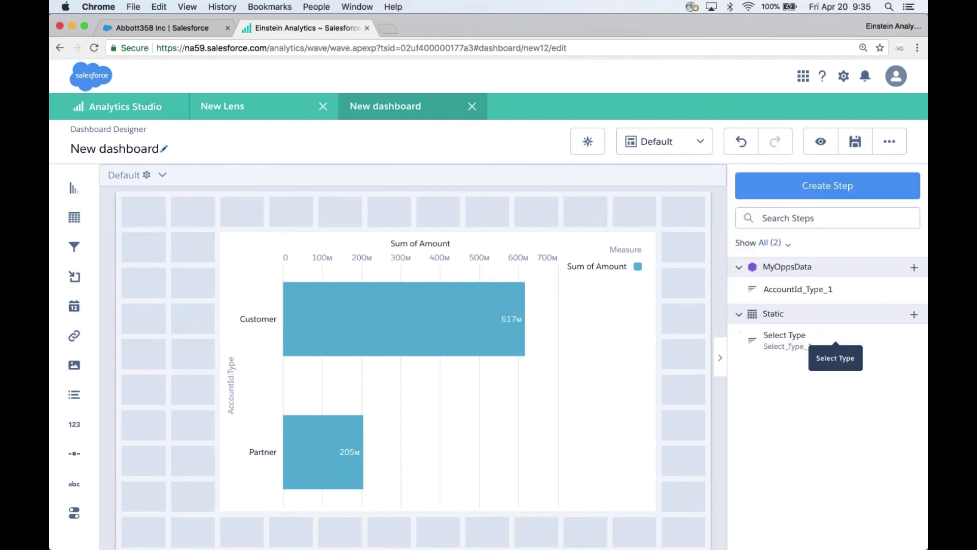
pyautogui.moveTo(779, 343); pyautogui.dragTo(626, 209)
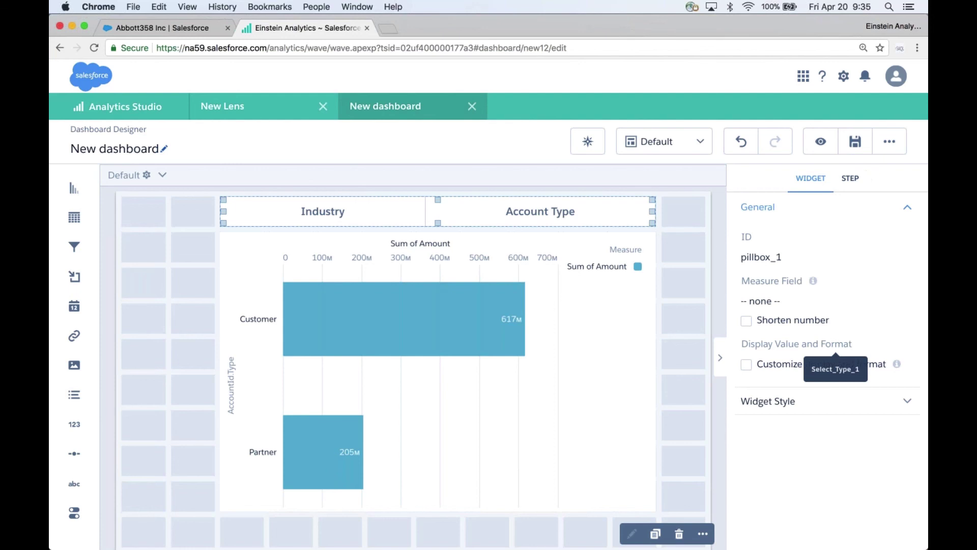
# Set the Select Type step to 'Single selection (required)' and copy its ID Select_Type_1
pyautogui.click(850, 178)
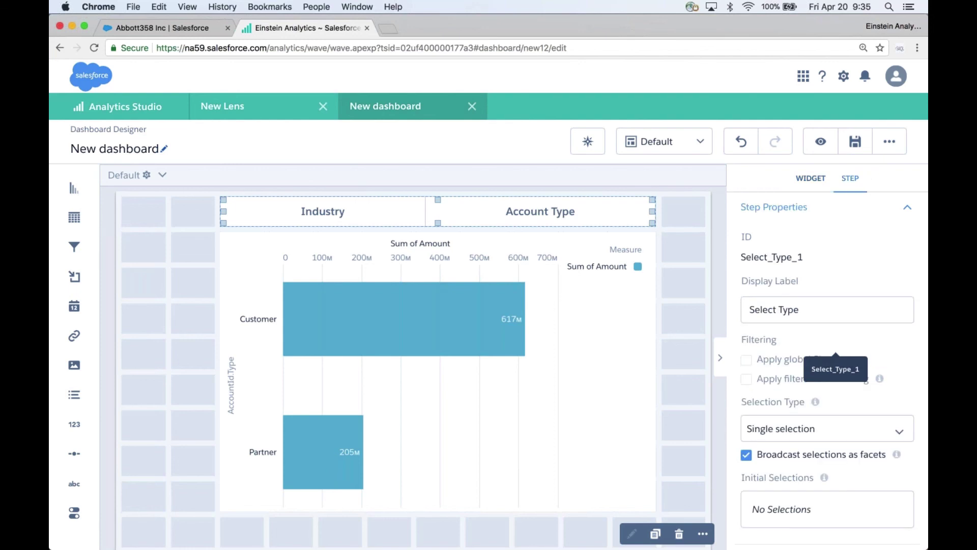
pyautogui.click(819, 182)
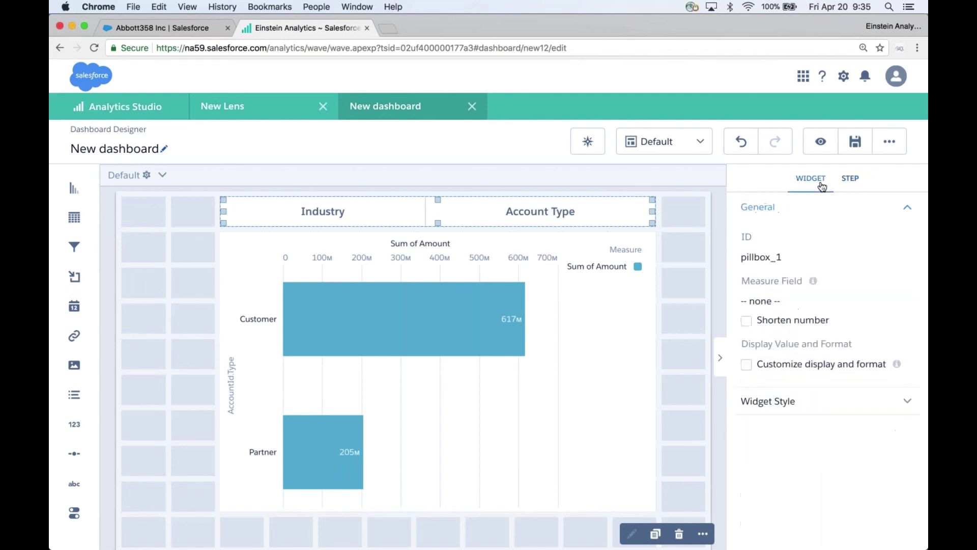
pyautogui.click(849, 181)
pyautogui.click(828, 428)
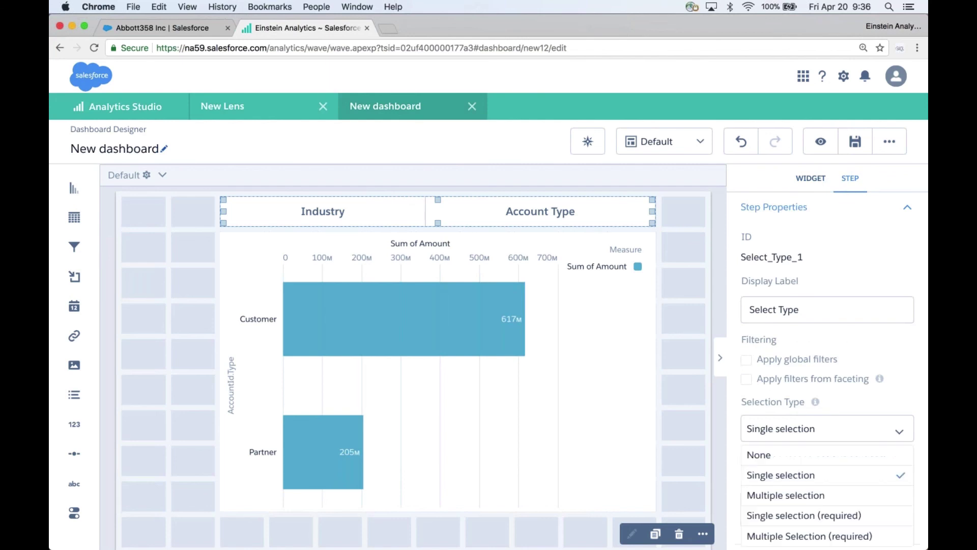
pyautogui.click(835, 515)
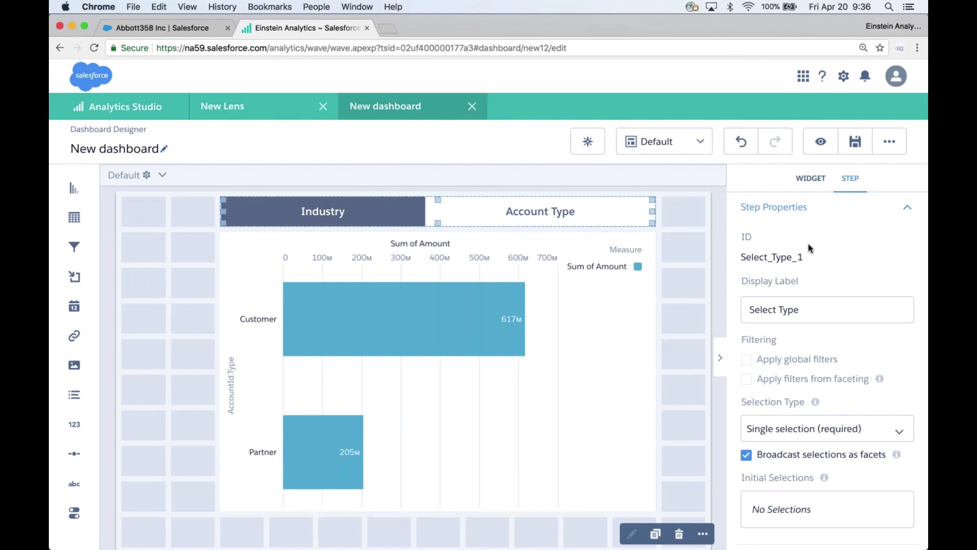
pyautogui.moveTo(804, 257); pyautogui.dragTo(743, 258)
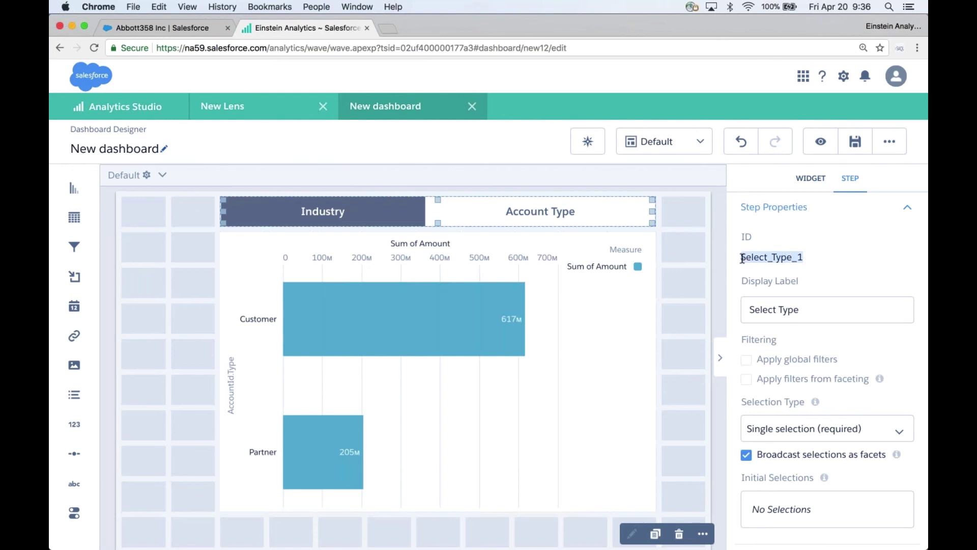
pyautogui.press('super+c')
# In Atom, replace static_1 with Select_Type_1 in the line 18 column binding
pyautogui.press('super+Tab')
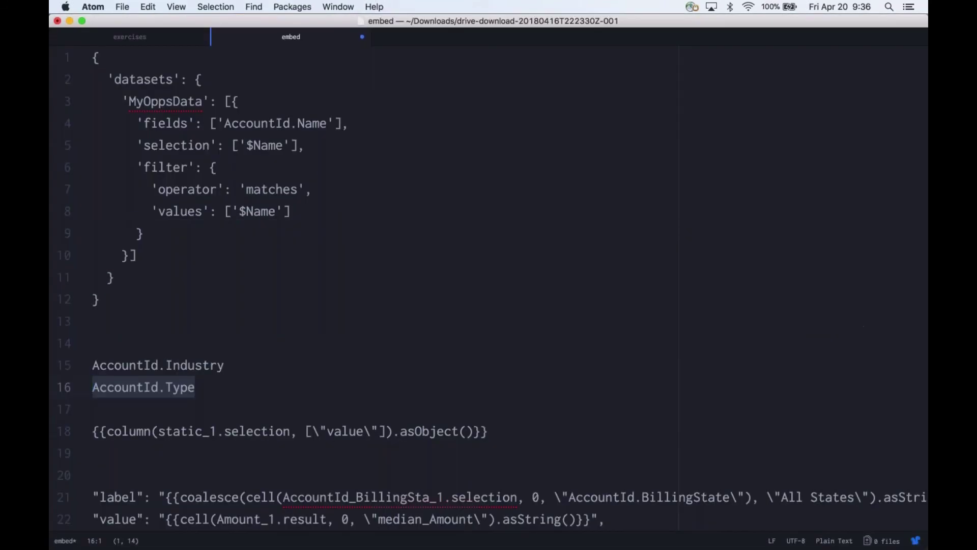
pyautogui.click(218, 430)
pyautogui.hotkey('shift', 'Left')
pyautogui.hotkey('shift', 'Left')
pyautogui.hotkey('shift', 'Left')
pyautogui.hotkey('shift', 'Left')
pyautogui.hotkey('shift', 'Left')
pyautogui.hotkey('shift', 'Left')
pyautogui.hotkey('shift', 'Left')
pyautogui.hotkey('shift', 'Left')
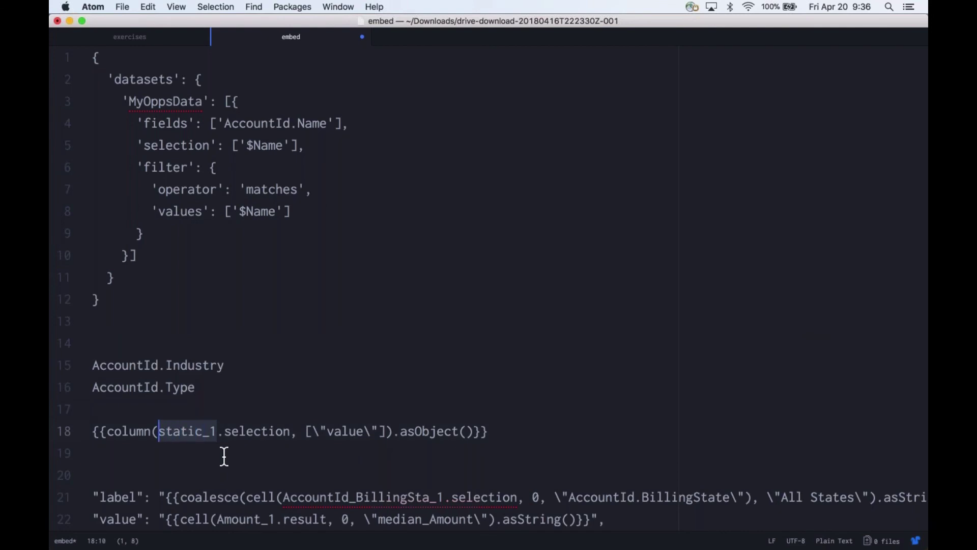
pyautogui.press('super+v')
pyautogui.press('Left')
pyautogui.press('Left')
pyautogui.press('Left')
pyautogui.press('Left')
pyautogui.press('Left')
pyautogui.press('Left')
pyautogui.press('Left')
pyautogui.press('Left')
pyautogui.press('Left')
pyautogui.press('Left')
pyautogui.press('Left')
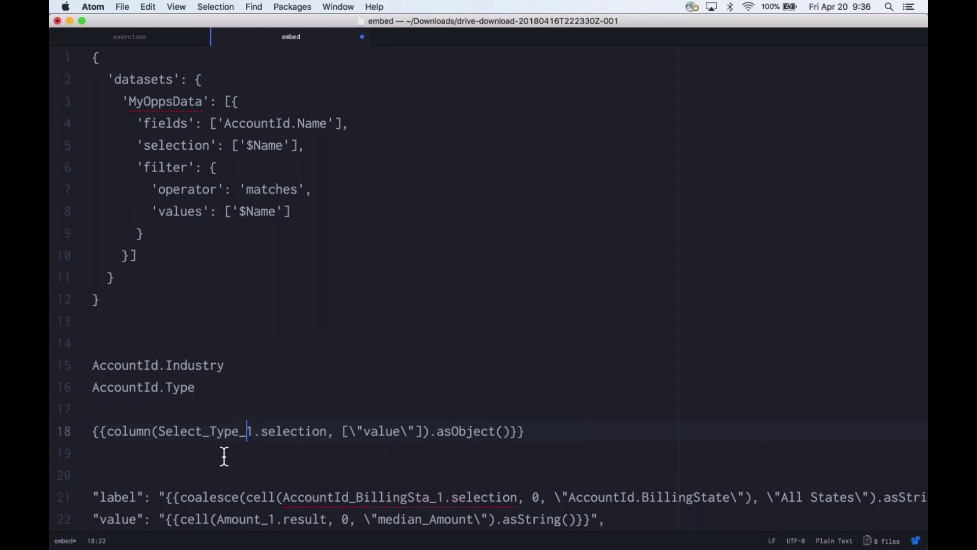
pyautogui.press('Left')
pyautogui.press('Left')
pyautogui.press('Left')
# Copy the full {{column(Select_Type_1.selection, ["value"]).asObject()}} binding and return to the dashboard JSON
pyautogui.keyDown('shift'); pyautogui.click(430, 432); pyautogui.keyUp('shift')
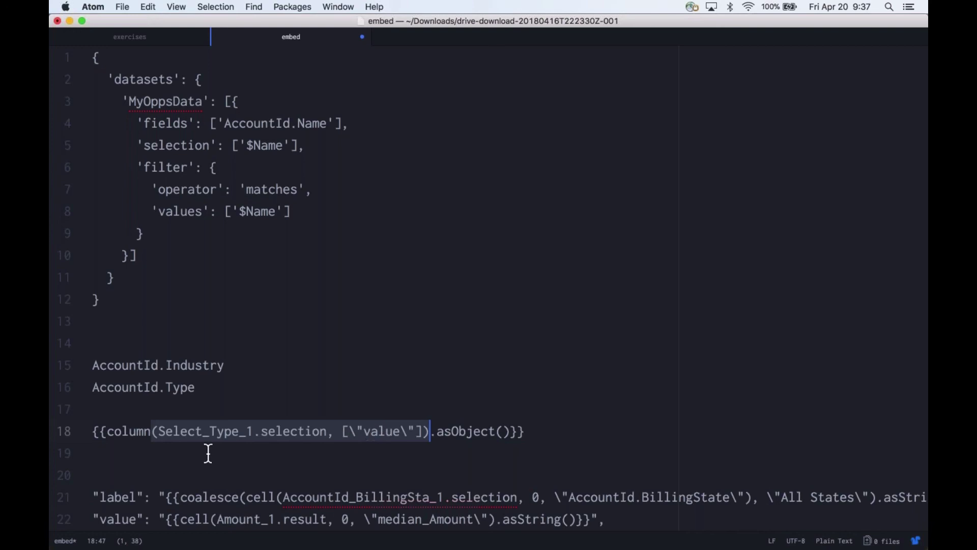
pyautogui.click(108, 431)
pyautogui.hotkey('shift', 'Right')
pyautogui.hotkey('shift', 'Right')
pyautogui.hotkey('shift', 'Right')
pyautogui.hotkey('shift', 'Right')
pyautogui.hotkey('shift', 'Right')
pyautogui.hotkey('shift', 'Right')
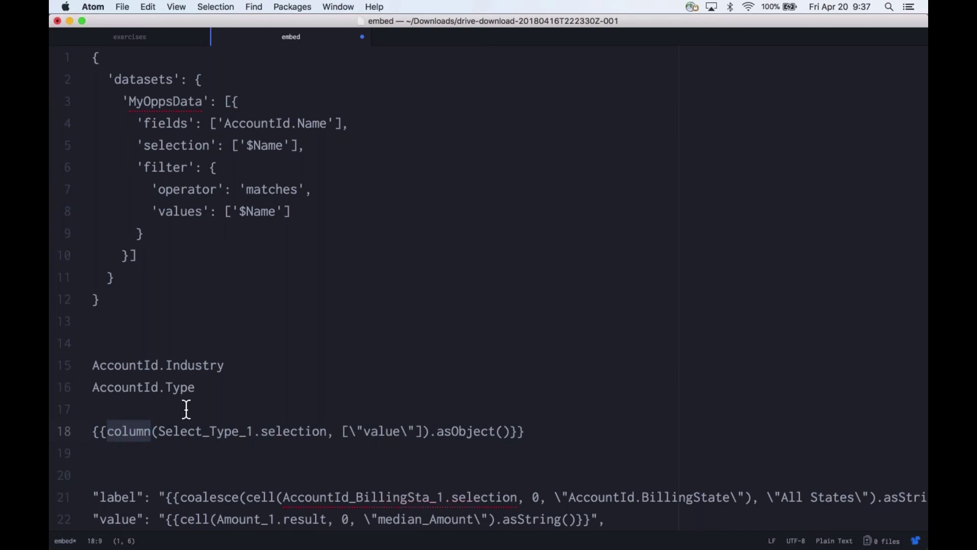
pyautogui.click(432, 432)
pyautogui.hotkey('shift', 'Right')
pyautogui.hotkey('shift', 'Right')
pyautogui.hotkey('shift', 'Right')
pyautogui.hotkey('shift', 'Right')
pyautogui.hotkey('shift', 'Right')
pyautogui.hotkey('shift', 'Right')
pyautogui.hotkey('shift', 'Right')
pyautogui.hotkey('shift', 'Right')
pyautogui.hotkey('shift', 'Right')
pyautogui.hotkey('shift', 'Right')
pyautogui.hotkey('shift', 'Right')
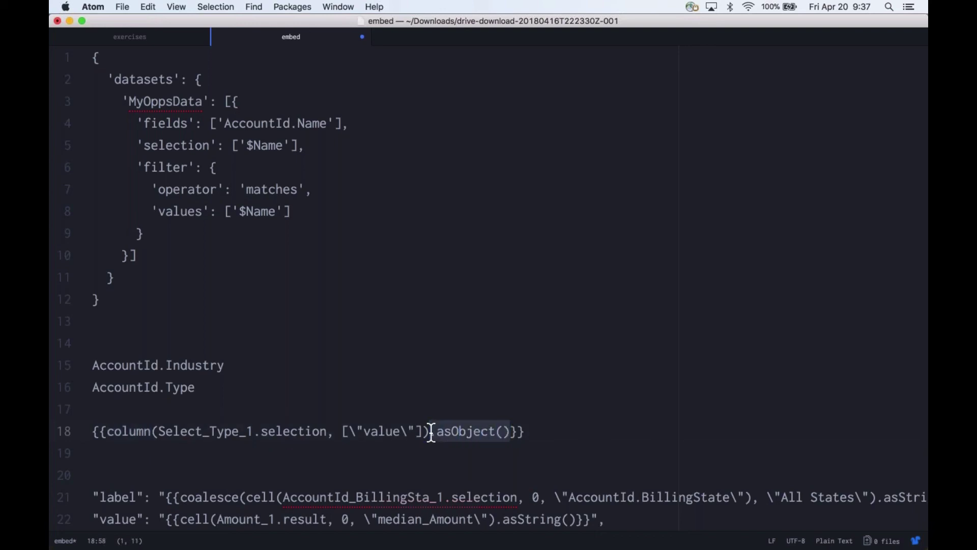
pyautogui.press('super+Left')
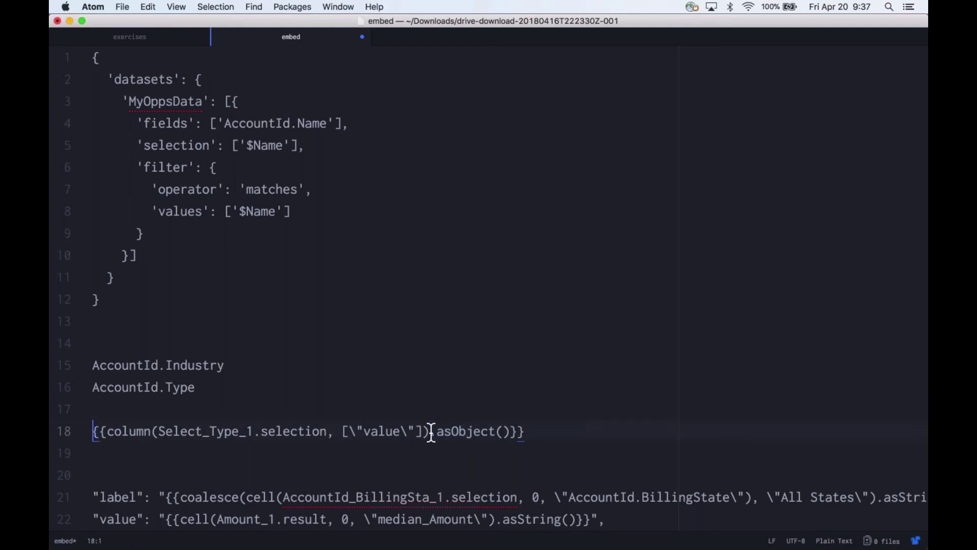
pyautogui.press('super+shift+Right')
pyautogui.press('super+Tab')
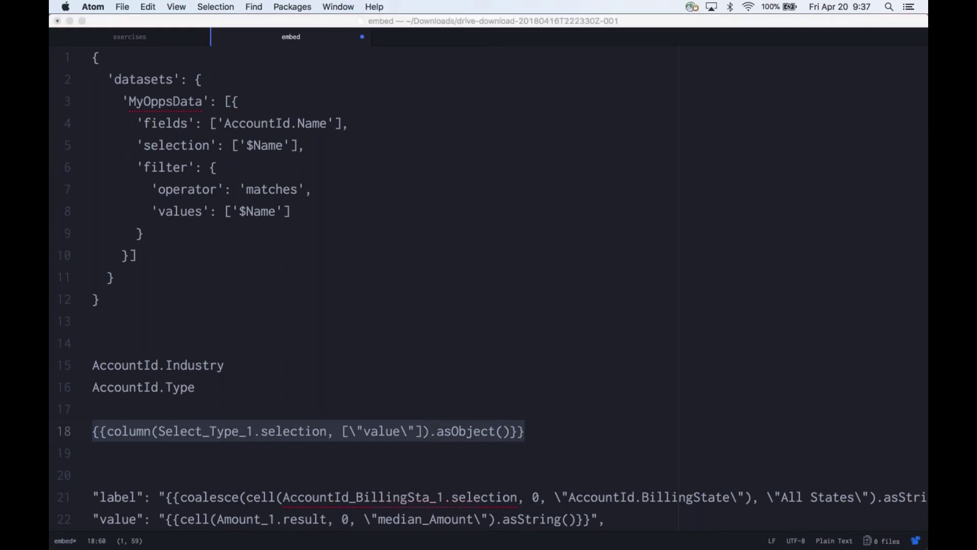
pyautogui.press('super+e')
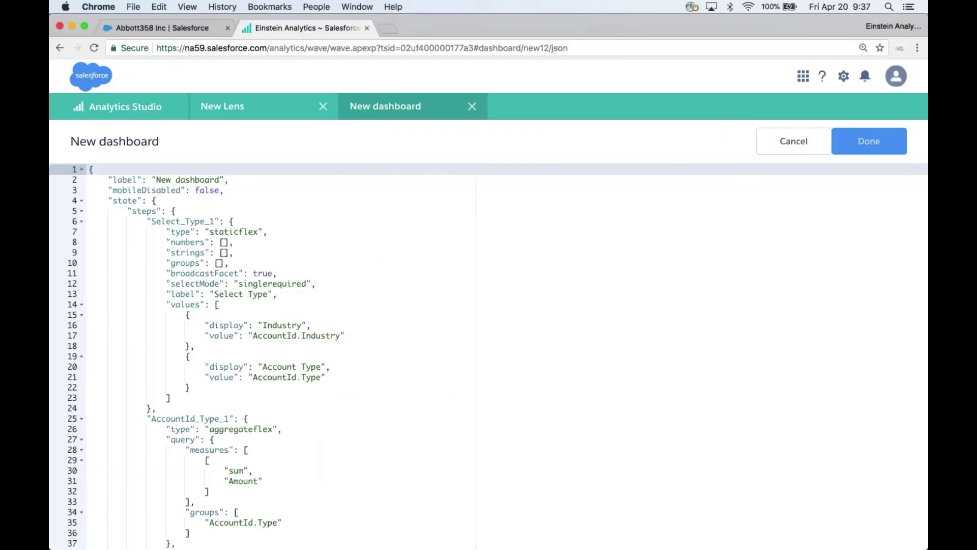
# Replace AccountId_Type_1's groups list with the quoted, space-padded Select_Type_1 binding and apply the JSON
pyautogui.scroll(-5, 212, 289)
pyautogui.click(229, 282)
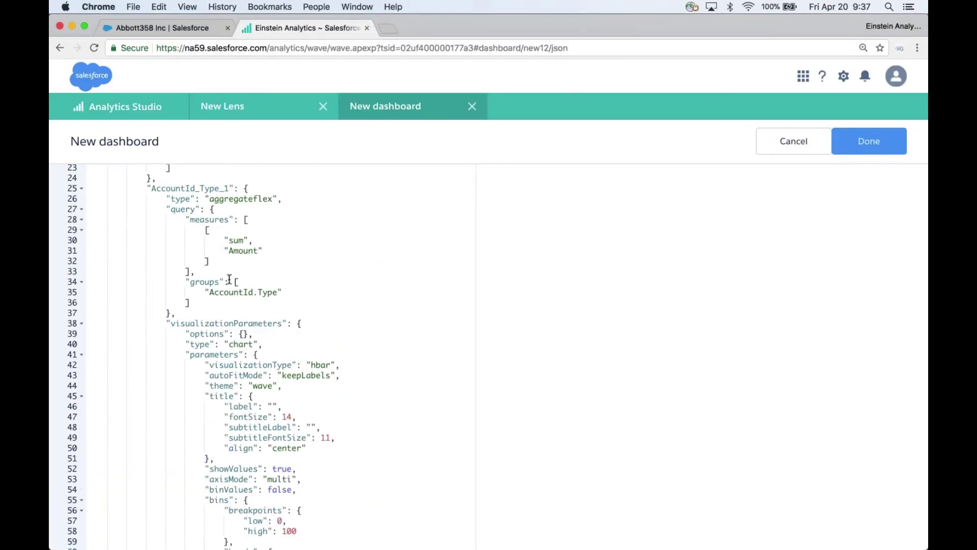
pyautogui.hotkey('shift', 'Down')
pyautogui.hotkey('shift', 'Down')
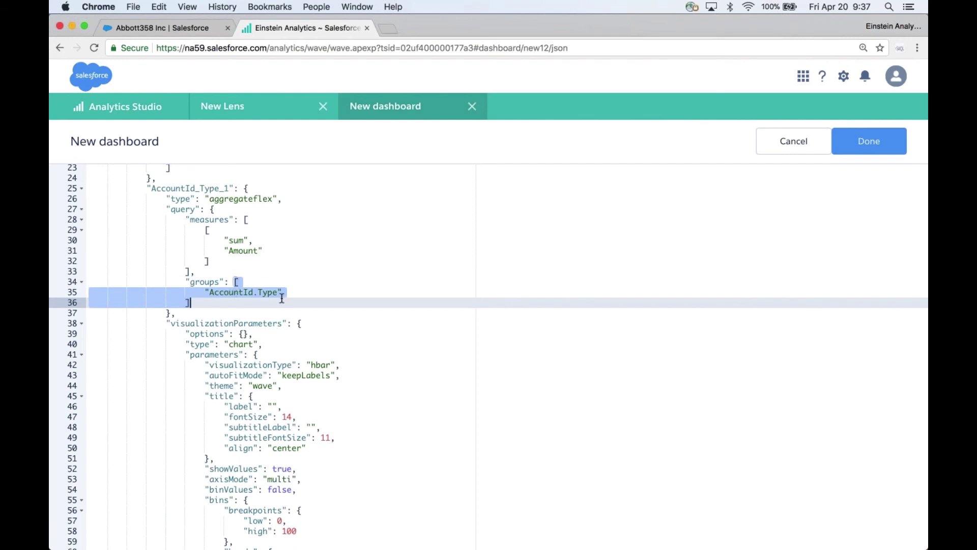
pyautogui.write('"')
pyautogui.press('super+v')
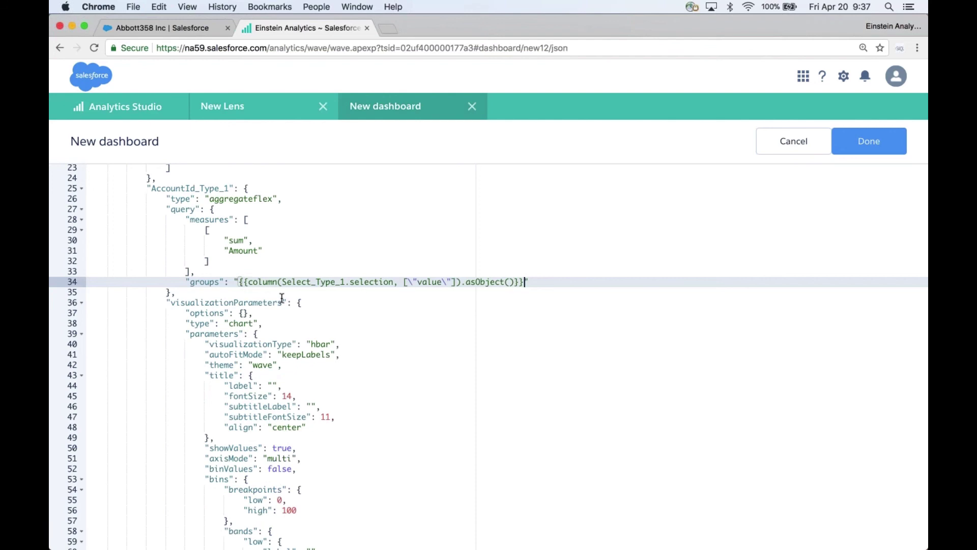
pyautogui.press('Left')
pyautogui.press('Left')
pyautogui.click(248, 282)
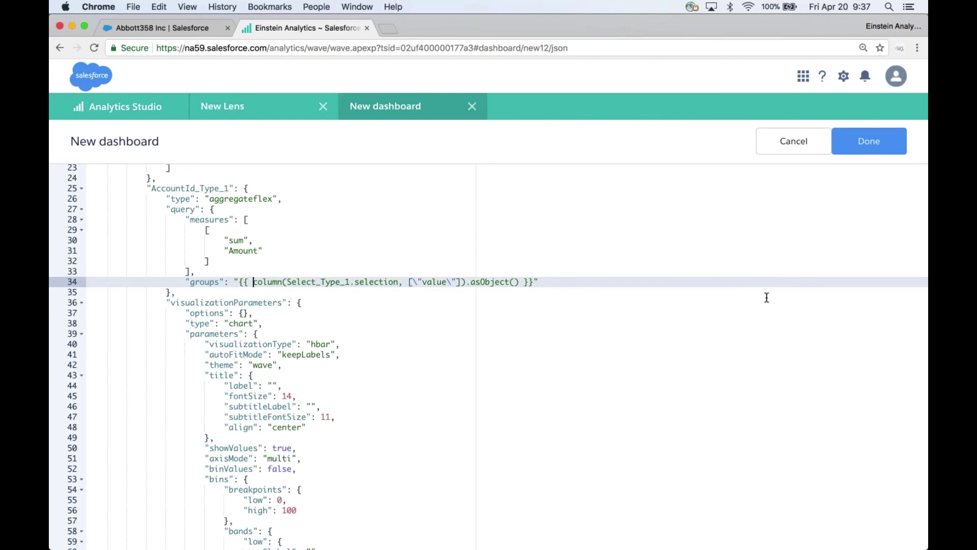
pyautogui.scroll(3, 387, 262)
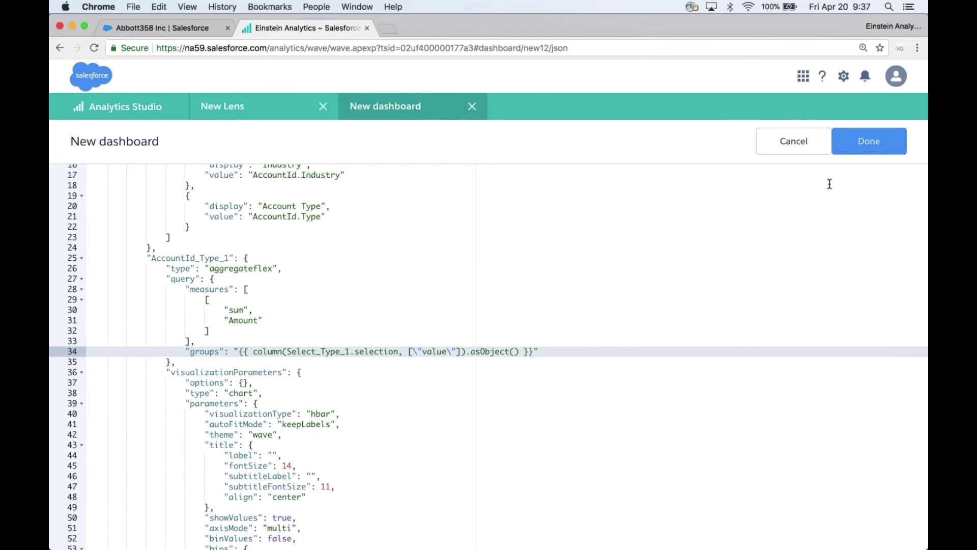
pyautogui.click(870, 145)
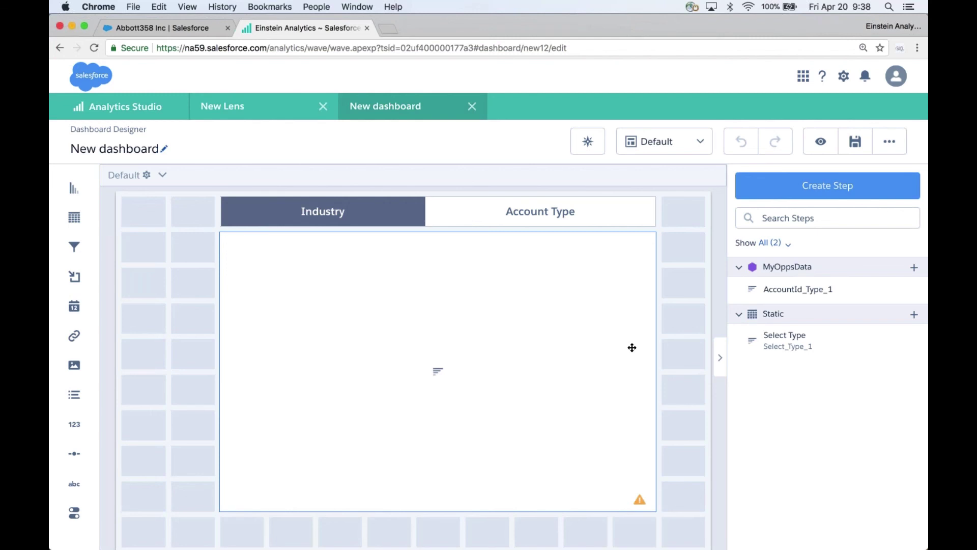
# Reopen the dashboard JSON editor with Cmd+E
pyautogui.press('super+e')
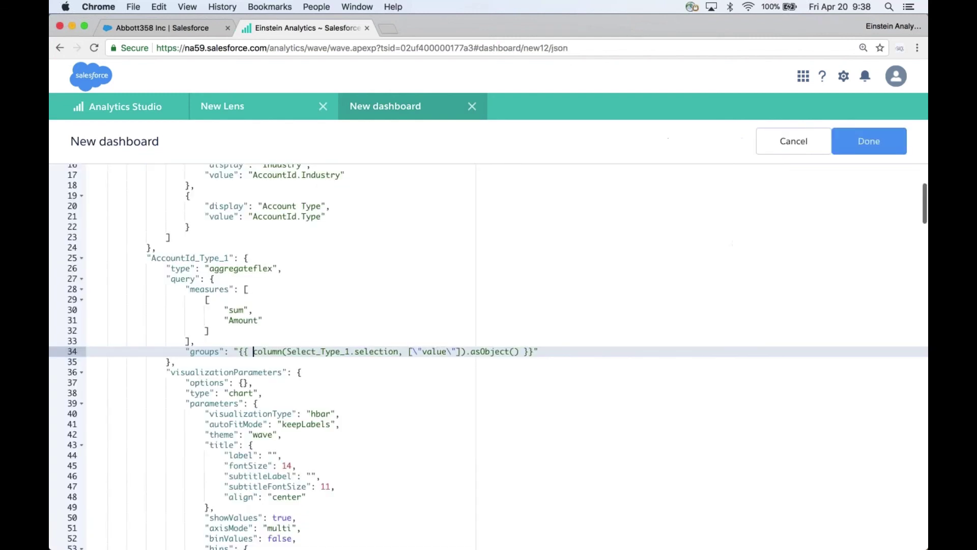
# Search the JSON for columnmap and replace the first columnMap object with null
pyautogui.click(540, 351)
pyautogui.scroll(-5, 424, 344)
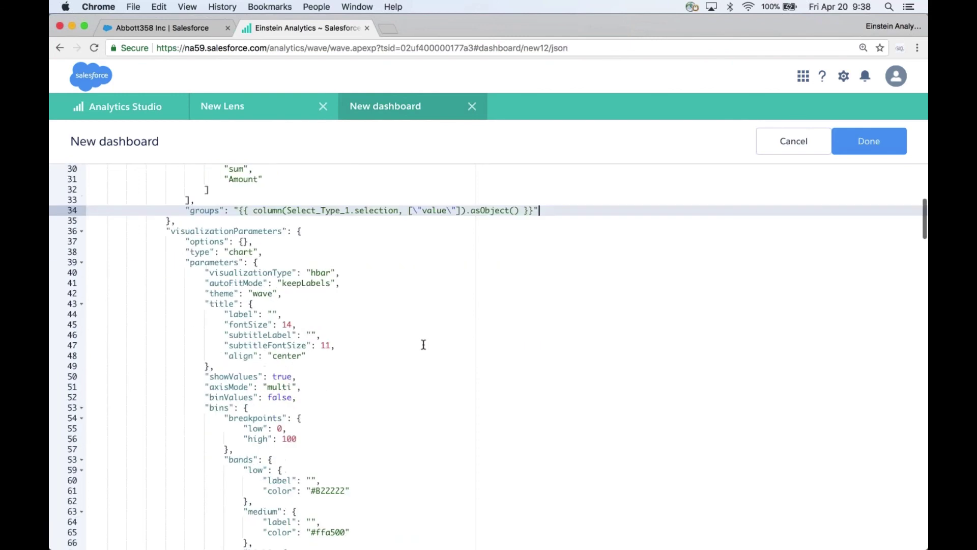
pyautogui.scroll(3, 424, 344)
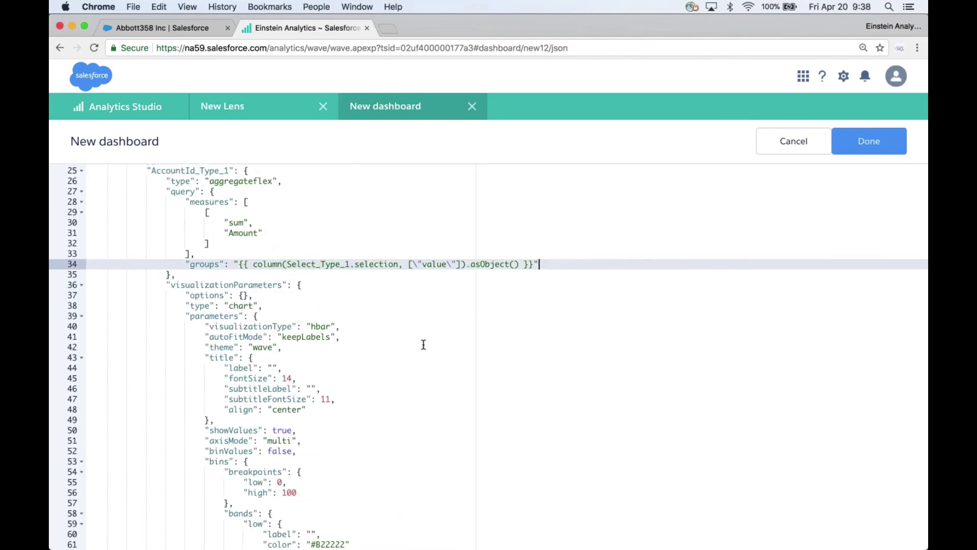
pyautogui.scroll(-8, 424, 344)
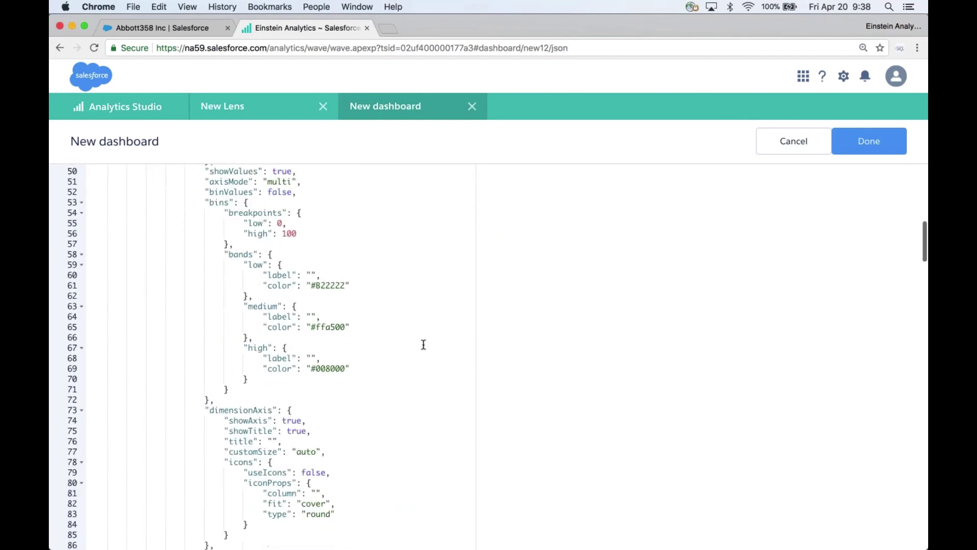
pyautogui.scroll(5, 424, 345)
pyautogui.scroll(5, 423, 344)
pyautogui.click(427, 293)
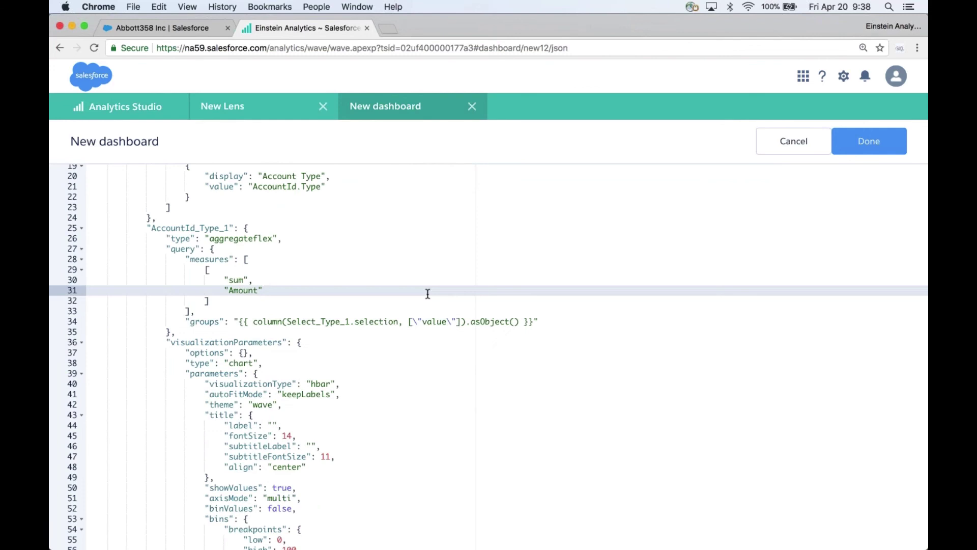
pyautogui.press('super+f')
pyautogui.write('column')
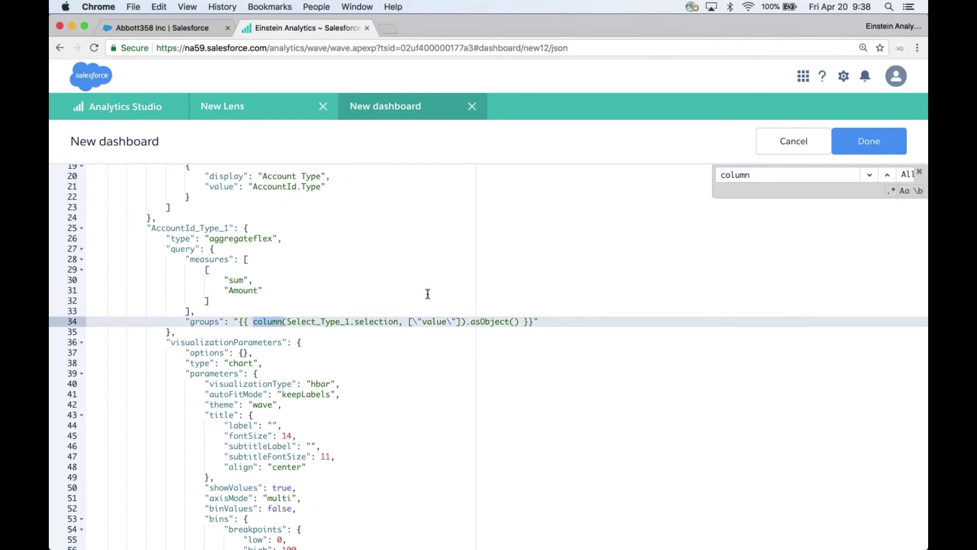
pyautogui.write('map')
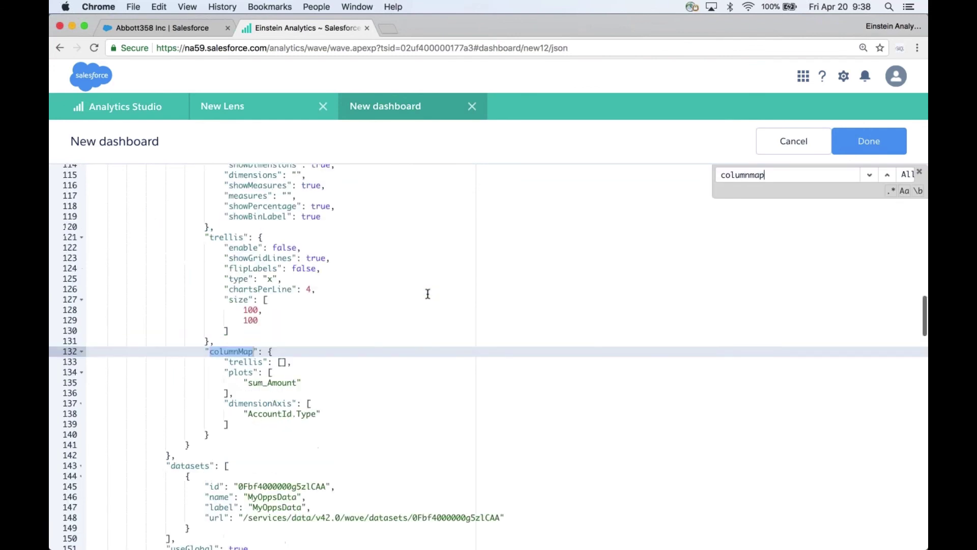
pyautogui.click(269, 351)
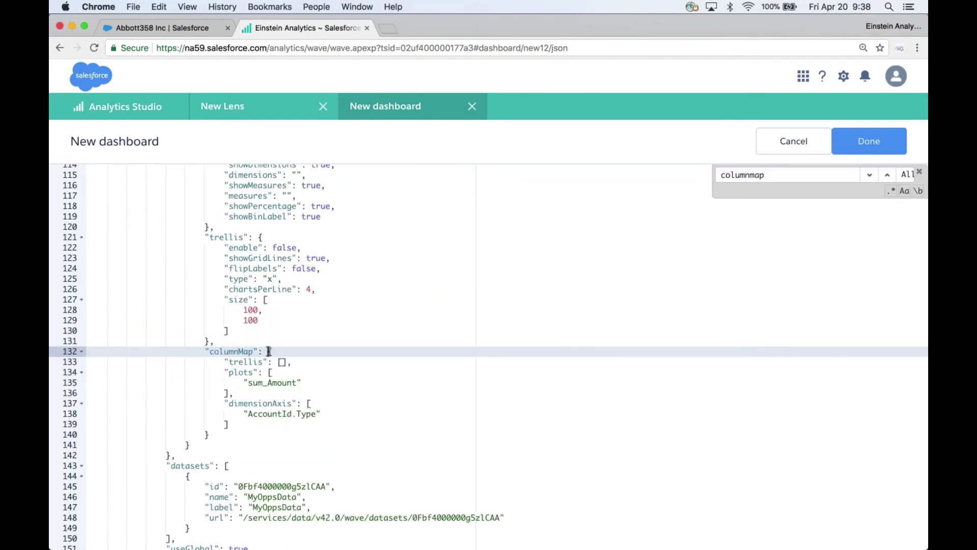
pyautogui.keyDown('shift'); pyautogui.click(211, 434); pyautogui.keyUp('shift')
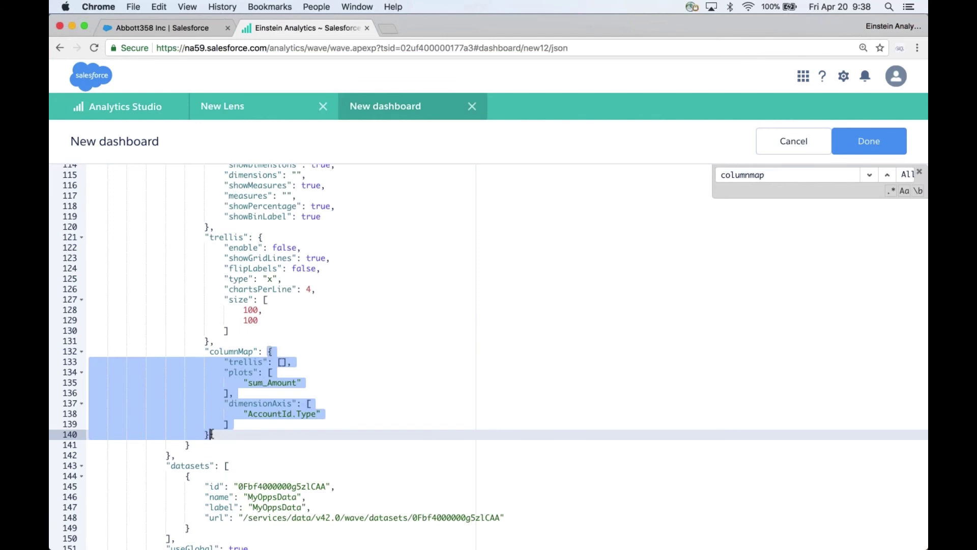
pyautogui.press('BackSpace')
pyautogui.write('null')
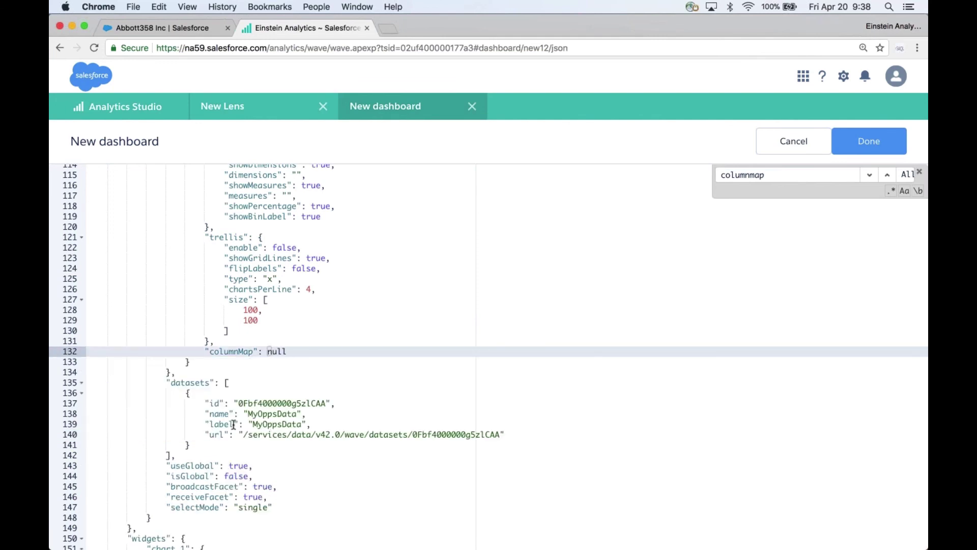
# Replace the widget's columnMap object with null and apply the JSON edits
pyautogui.press('super+f')
pyautogui.press('Return')
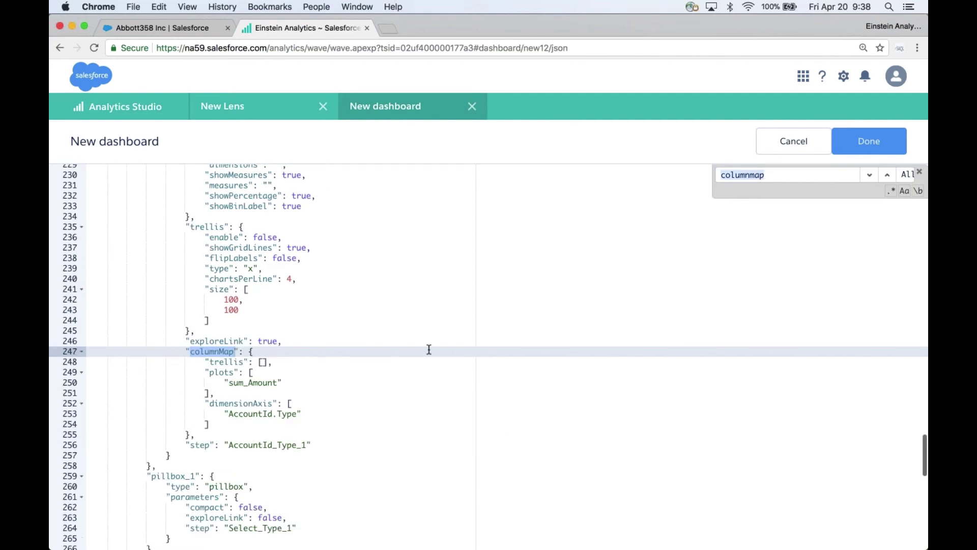
pyautogui.click(249, 352)
pyautogui.keyDown('shift'); pyautogui.click(188, 434); pyautogui.keyUp('shift')
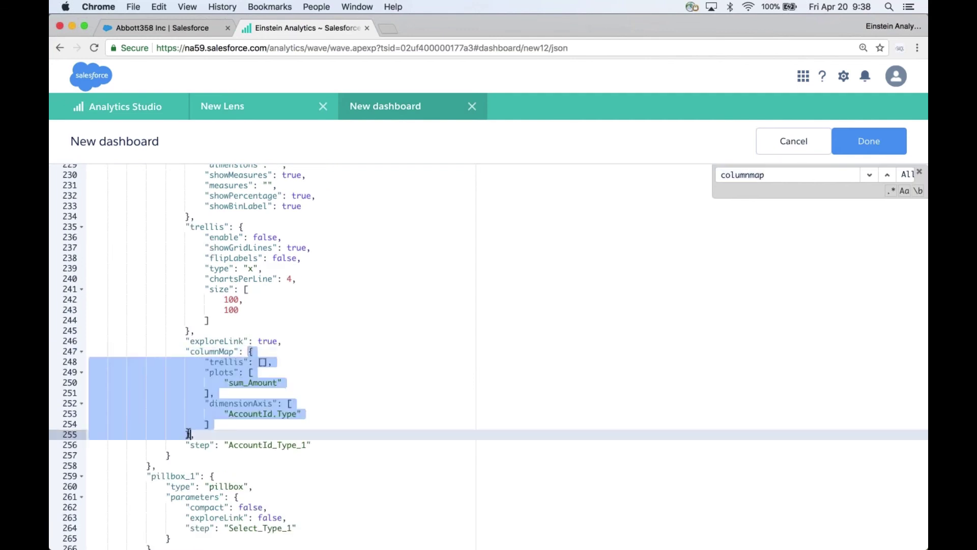
pyautogui.write('null,')
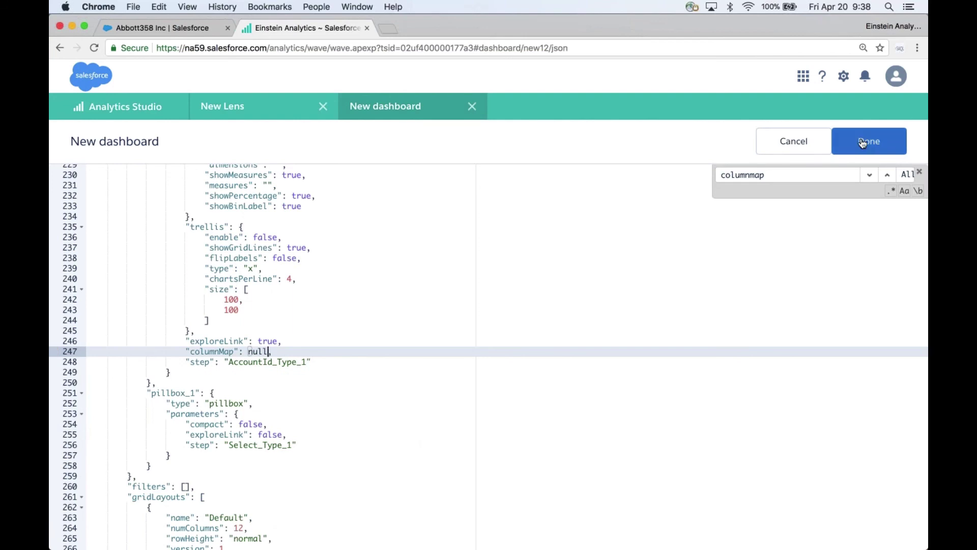
pyautogui.click(863, 143)
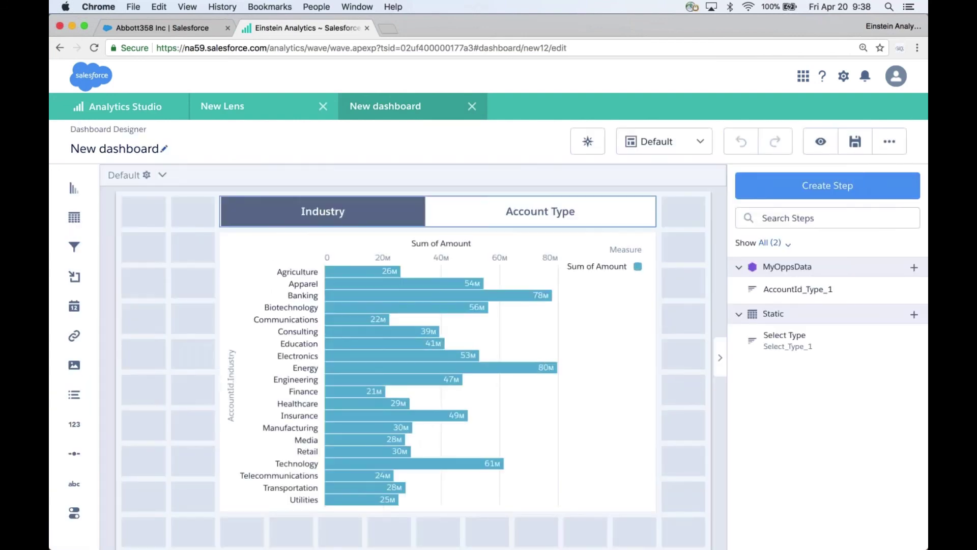
# Preview the dashboard and switch the toggle between Account Type, Industry, and Account Type again
pyautogui.click(830, 140)
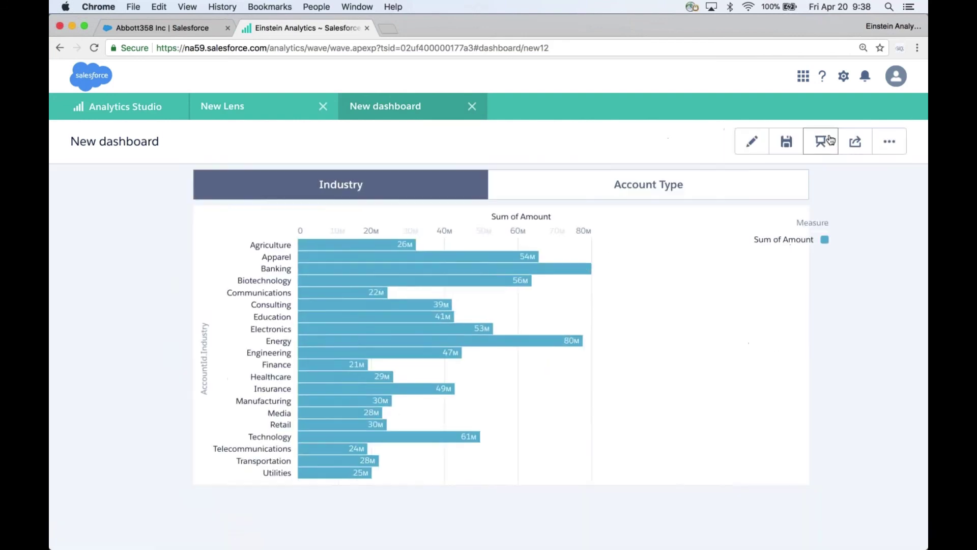
pyautogui.click(702, 185)
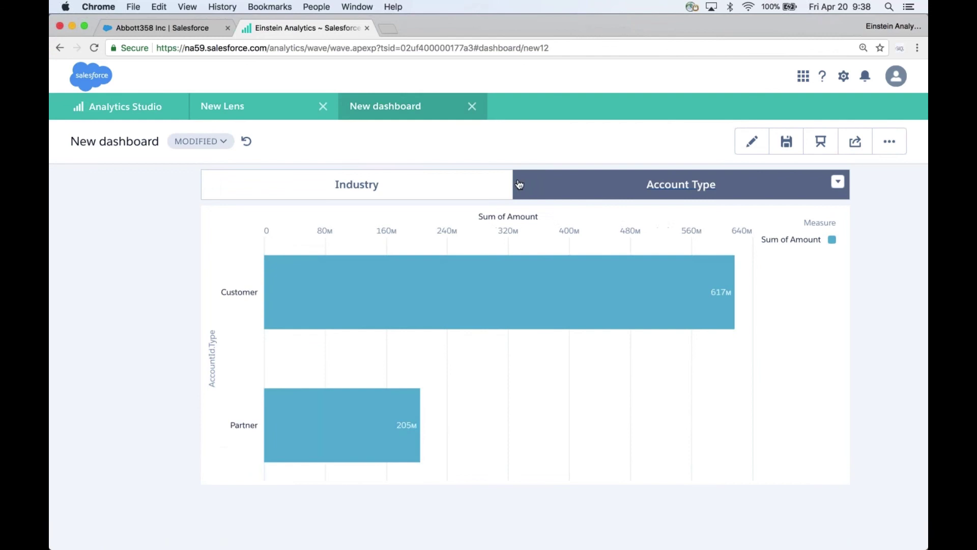
pyautogui.click(509, 184)
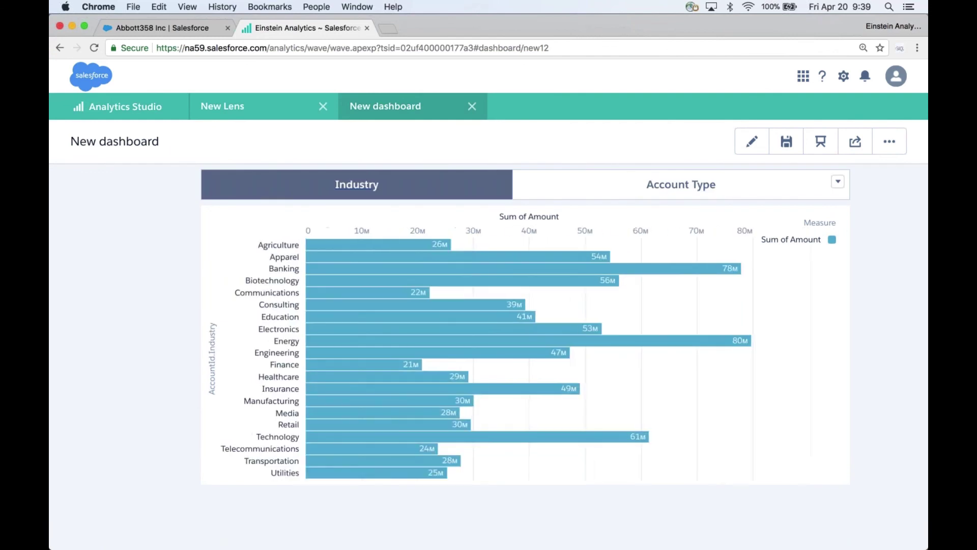
pyautogui.click(666, 191)
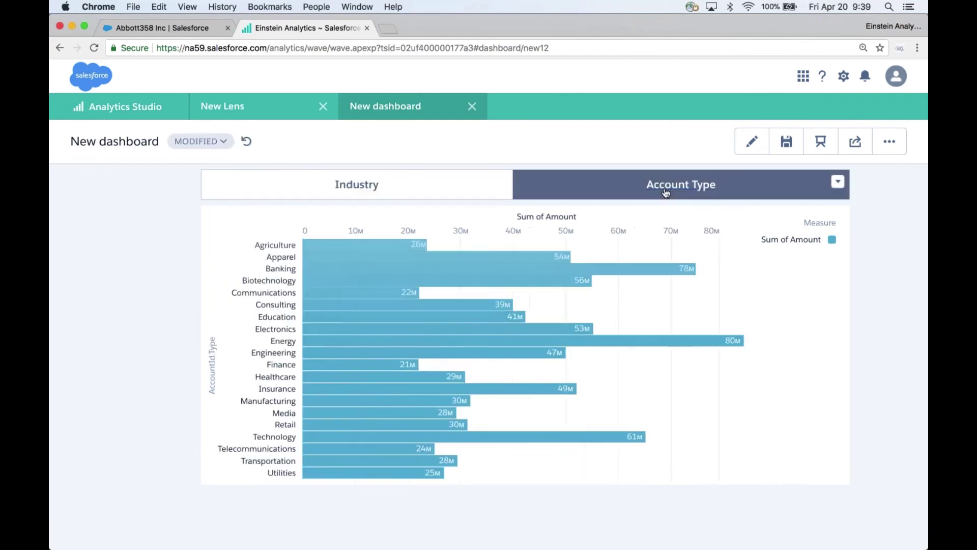